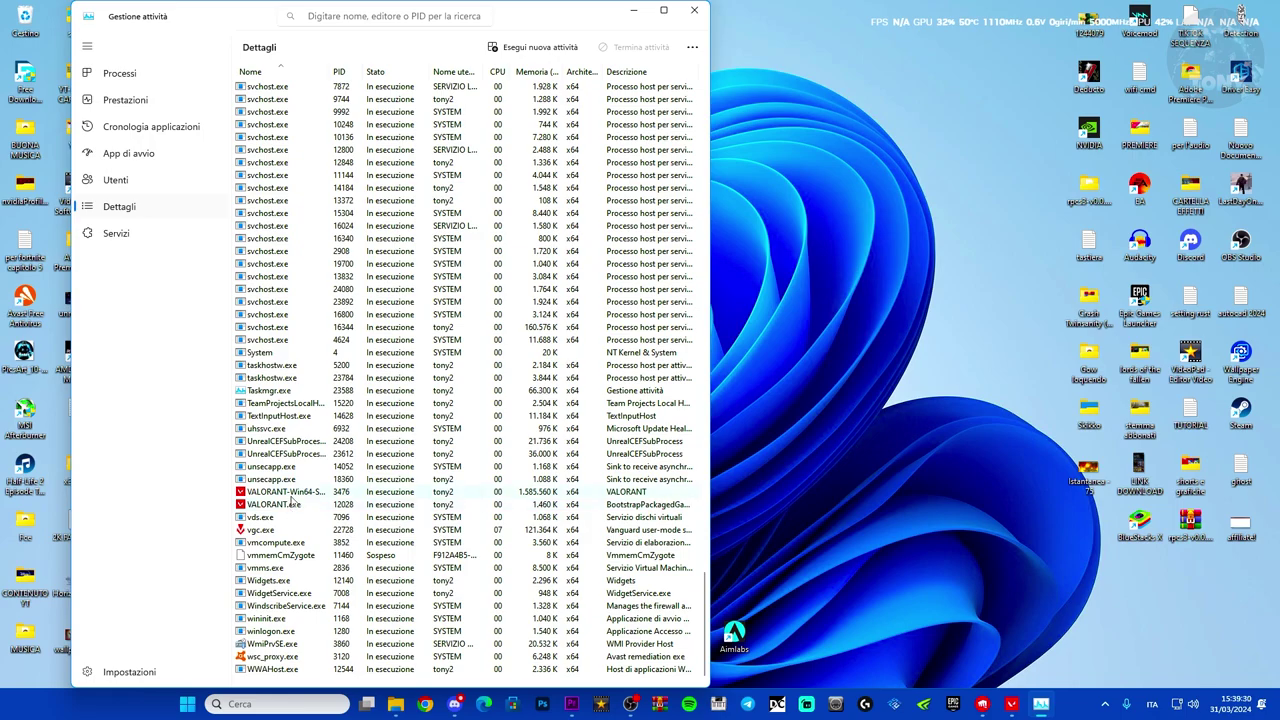
Step: Enable efficiency mode for the Riot Client.exe process with PID 6352 and turn off further display of the confirmation message
scroll(290, 495, up, 15)
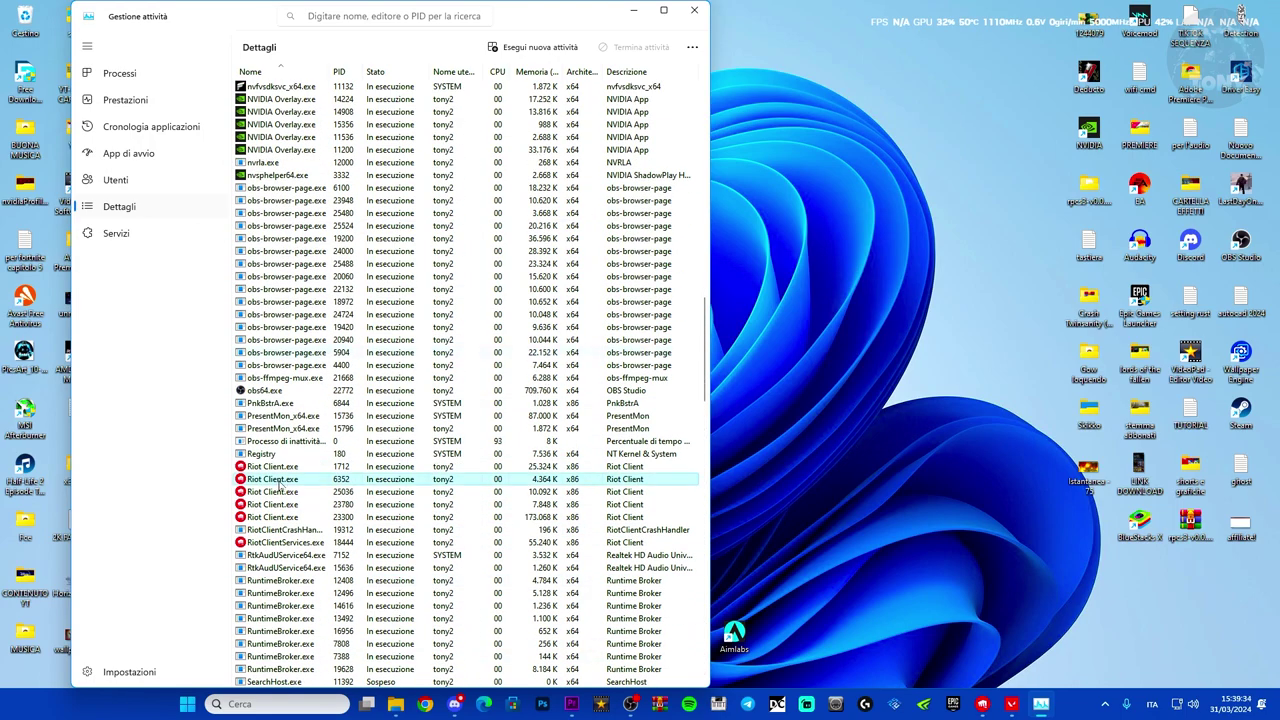
right_click(299, 477)
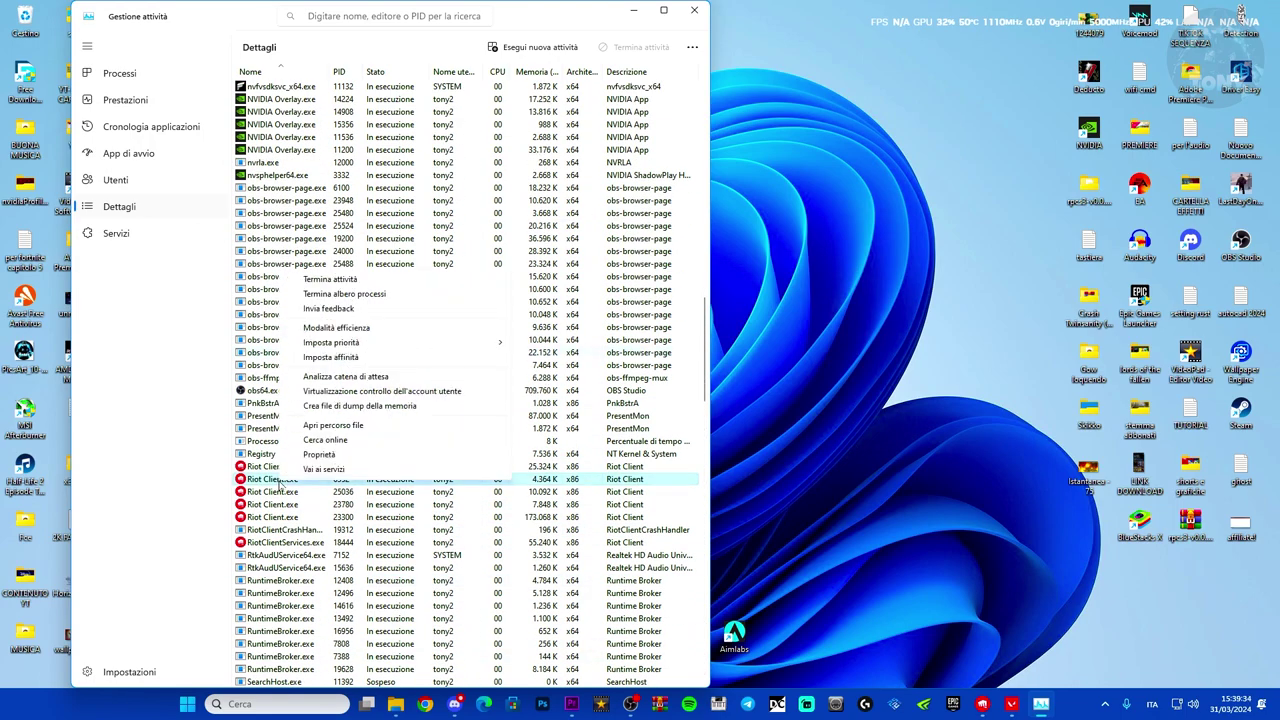
click(334, 330)
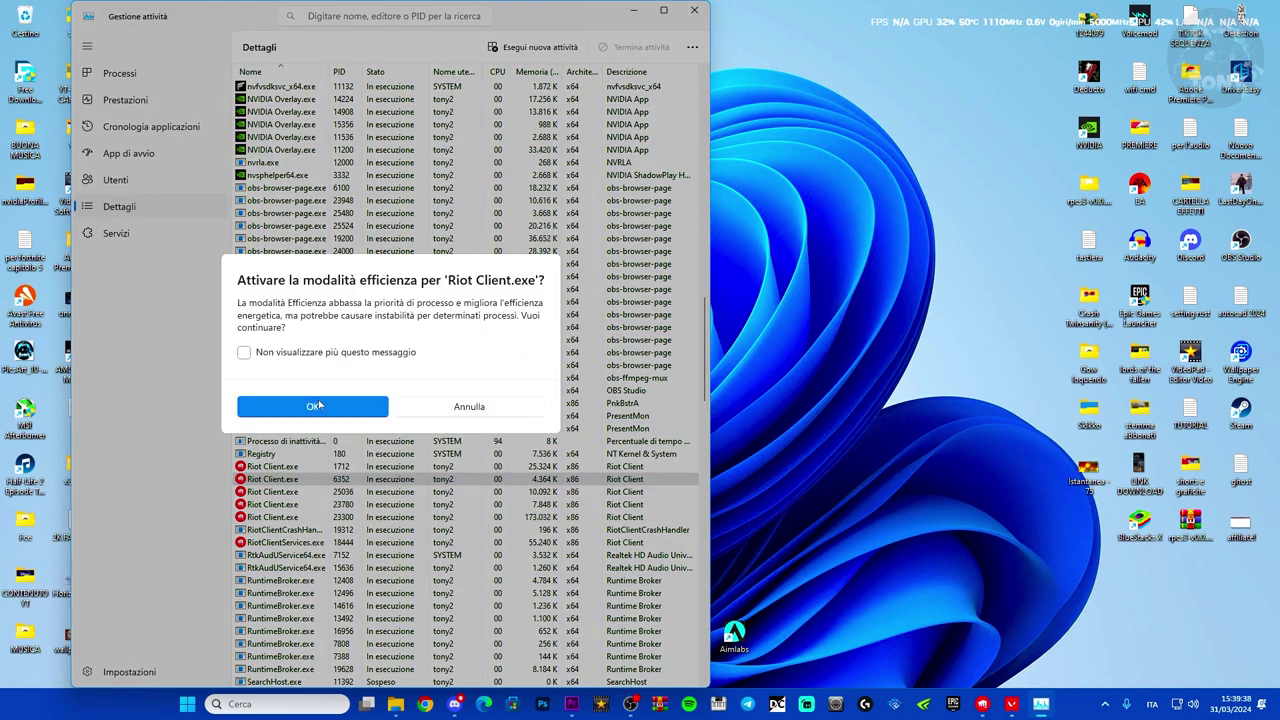
click(244, 353)
click(286, 409)
Step: Exclude CPU 1, CPU 2, CPU 3 and CPU 4 from the processor affinity of Riot Client.exe with PID 6352
right_click(268, 482)
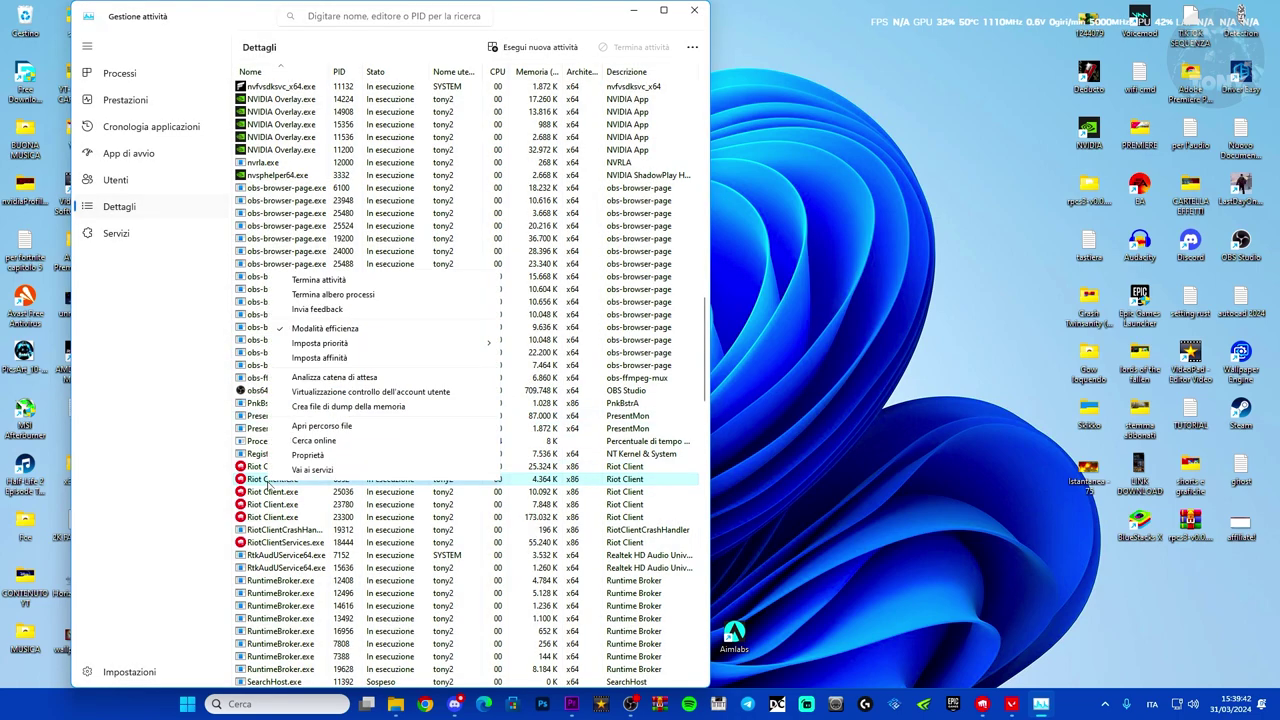
click(318, 359)
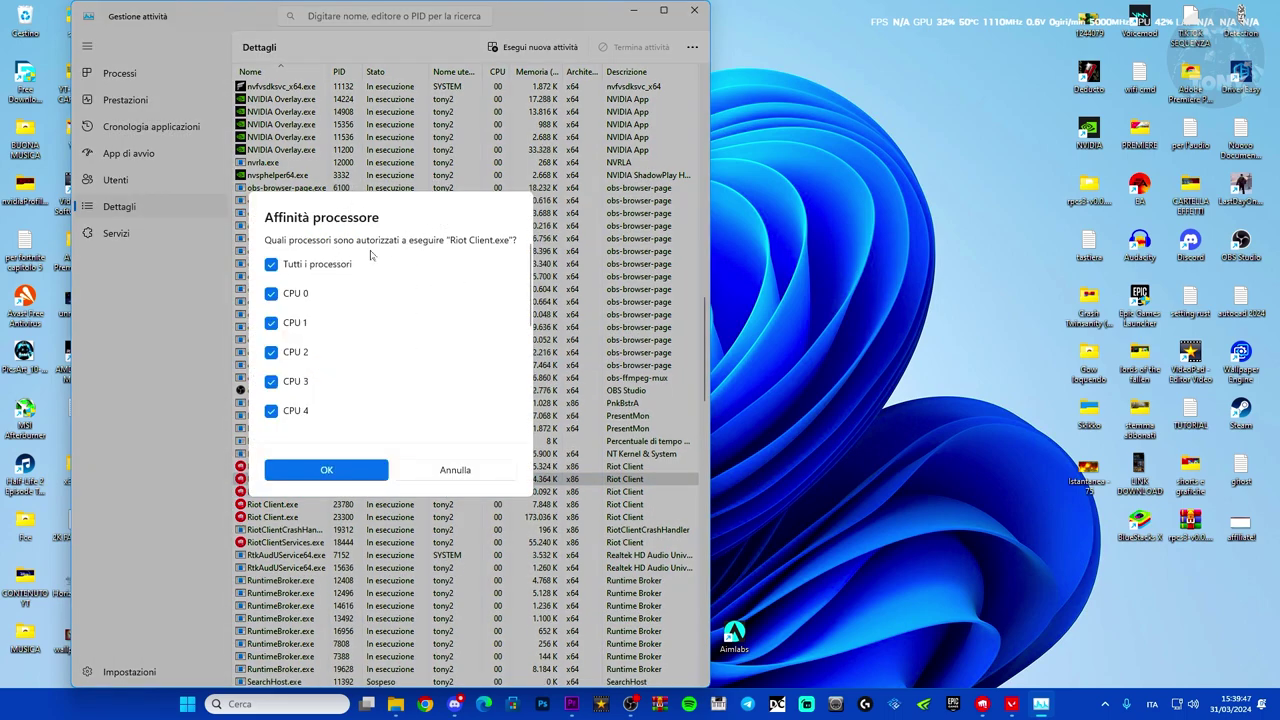
click(271, 323)
click(271, 352)
click(271, 381)
click(271, 413)
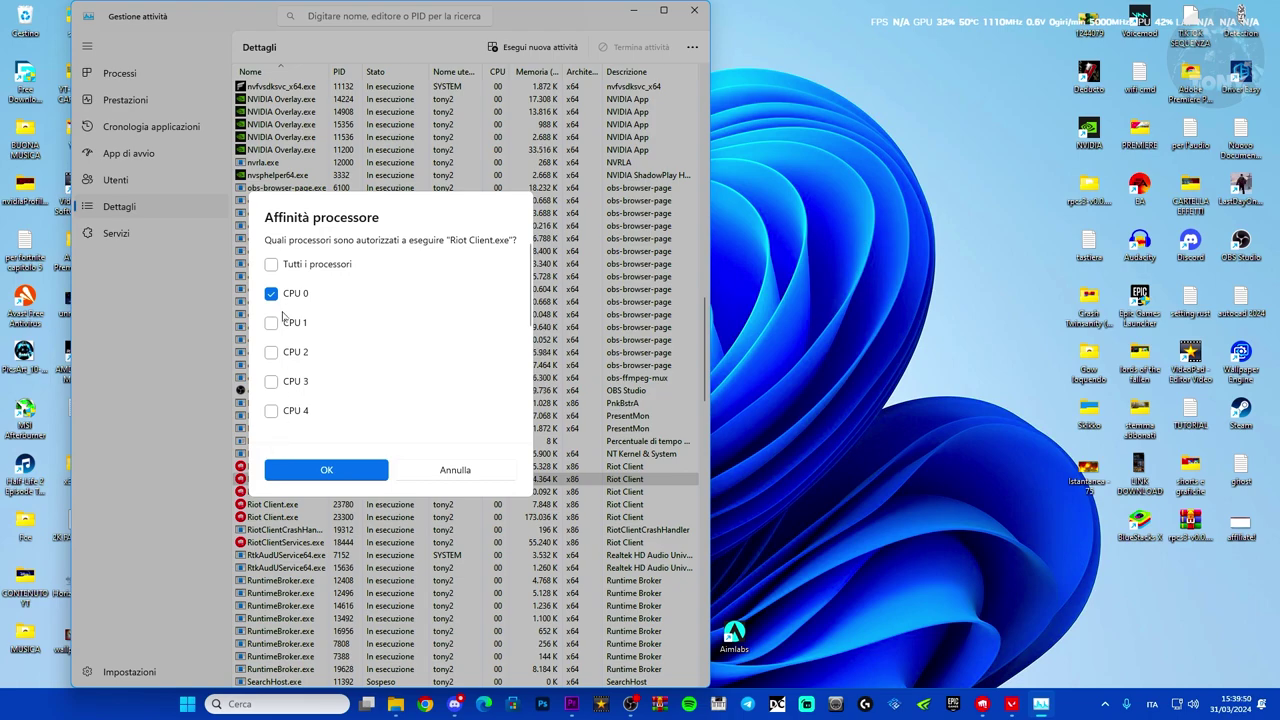
click(326, 470)
Step: Review the processor affinity of the Riot Client.exe process with PID 6352
click(277, 492)
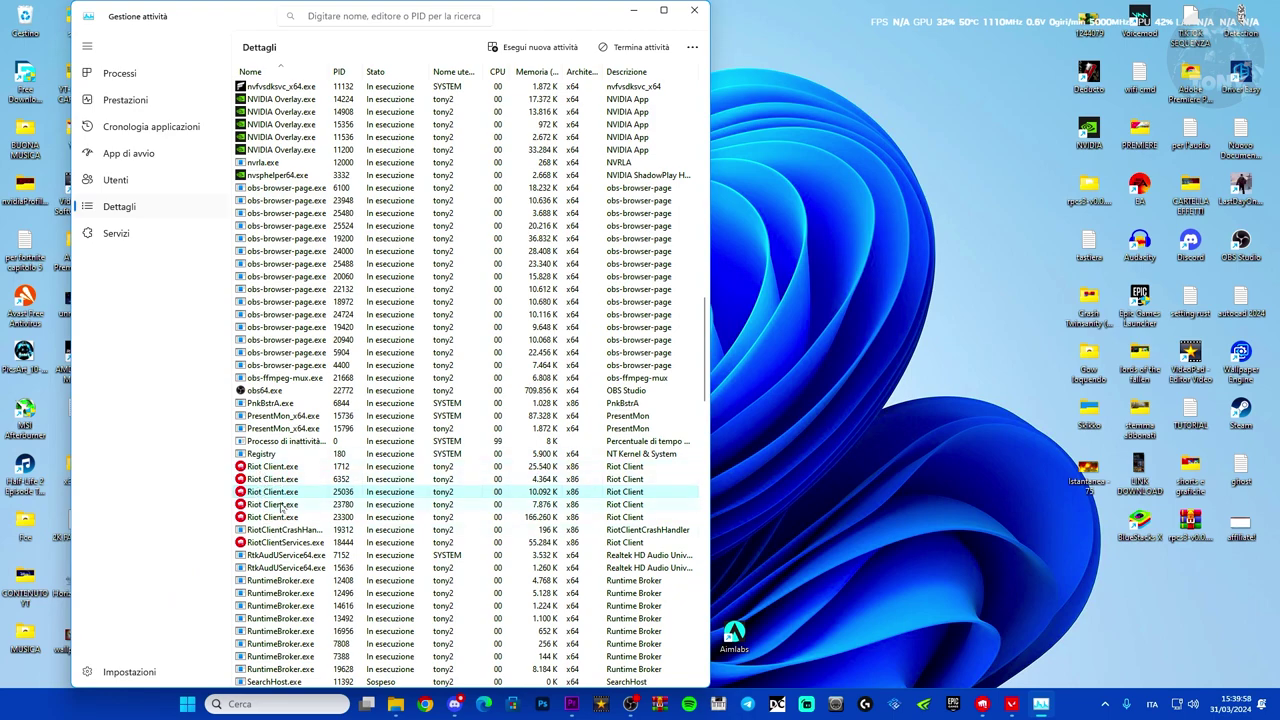
right_click(274, 481)
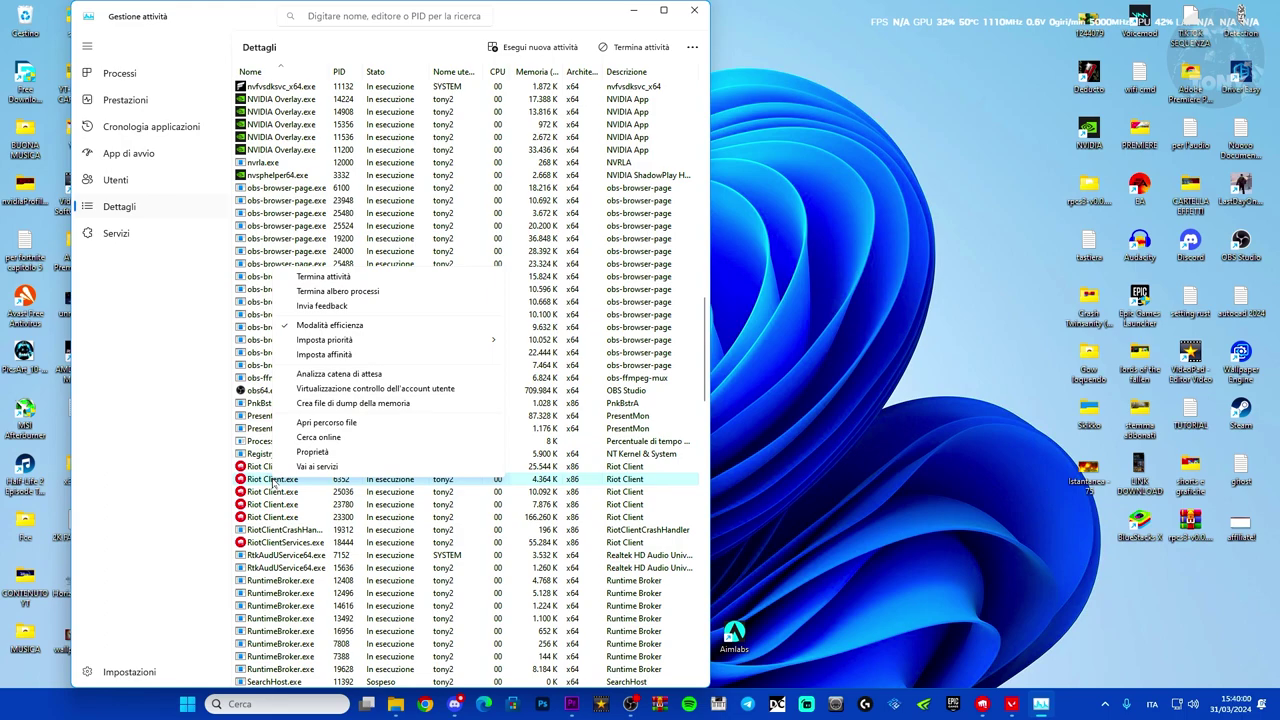
click(324, 354)
click(318, 467)
Step: Exclude CPU 1 to CPU 4 from the processor affinity of the Riot Client.exe process with PID 25036
right_click(300, 493)
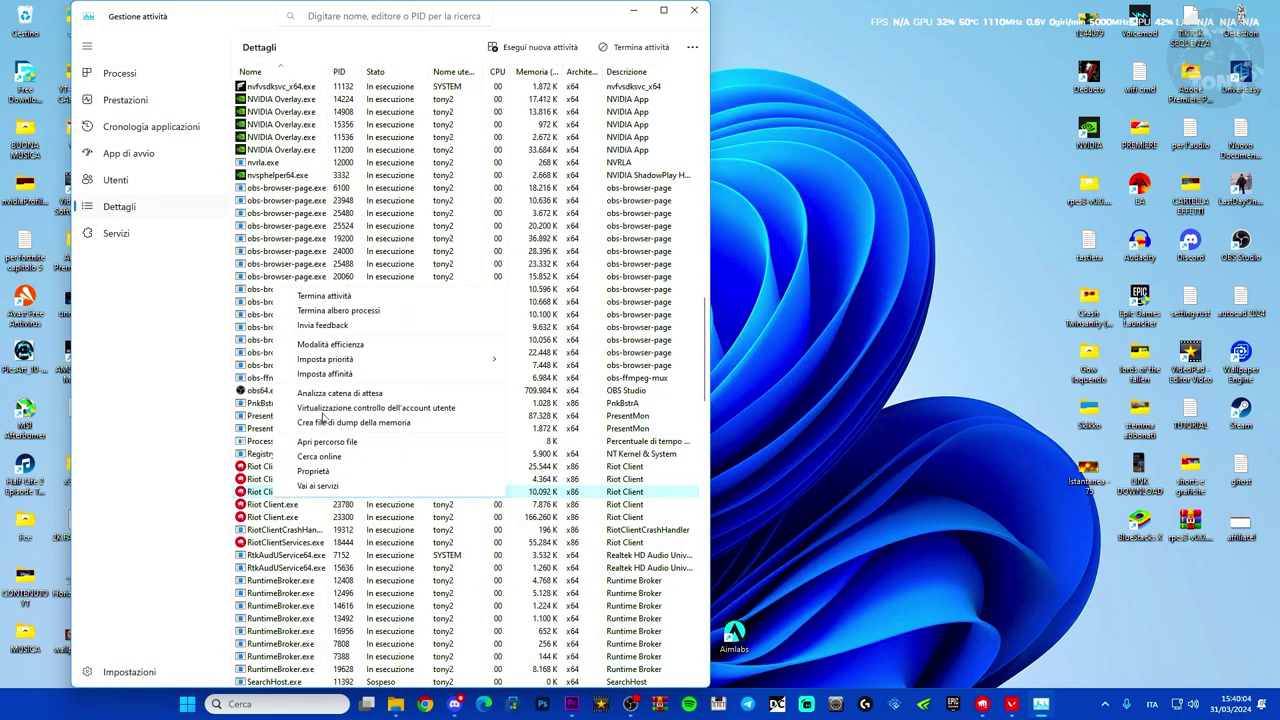
click(322, 374)
click(272, 410)
click(272, 381)
click(272, 352)
click(272, 322)
click(334, 469)
Step: Exclude CPU 1 to CPU 4 from the processor affinity of the Riot Client.exe process with PID 23780
right_click(275, 505)
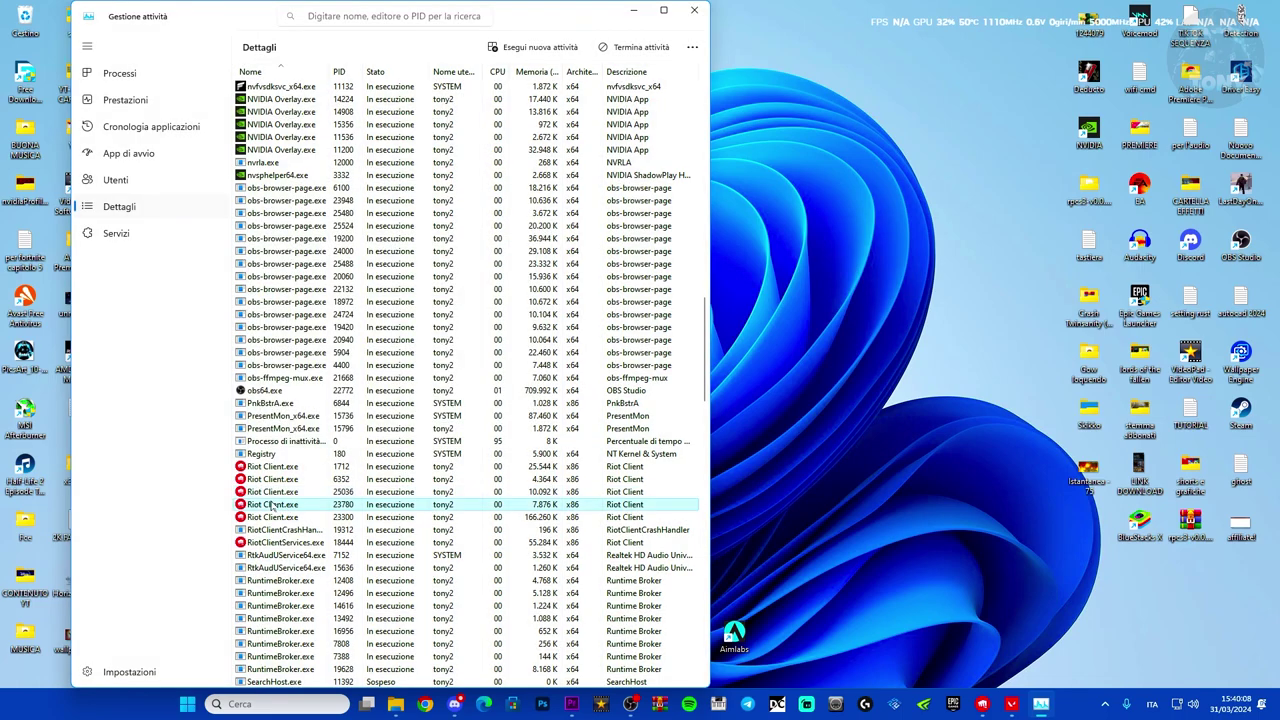
click(333, 383)
click(272, 410)
click(272, 381)
click(272, 322)
click(272, 352)
click(326, 469)
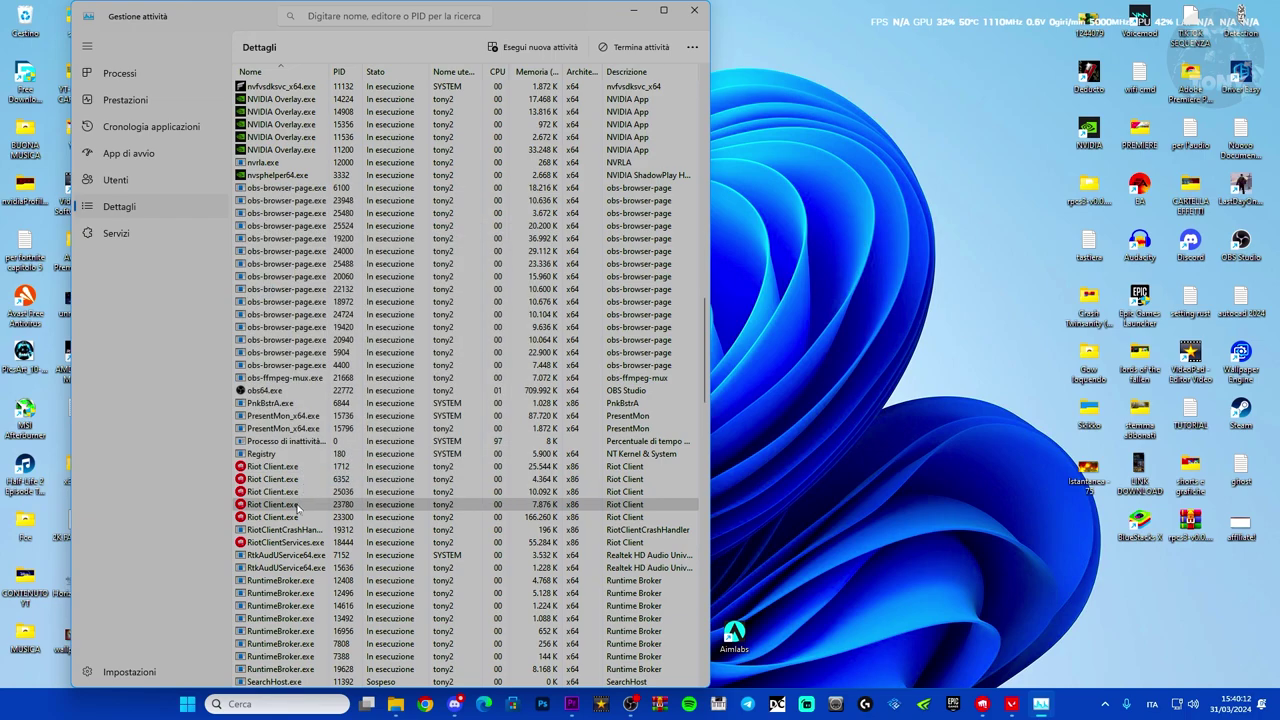
Step: Exclude CPU 1 to CPU 4 from the processor affinity of the Riot Client.exe process with PID 23300
right_click(302, 517)
click(338, 392)
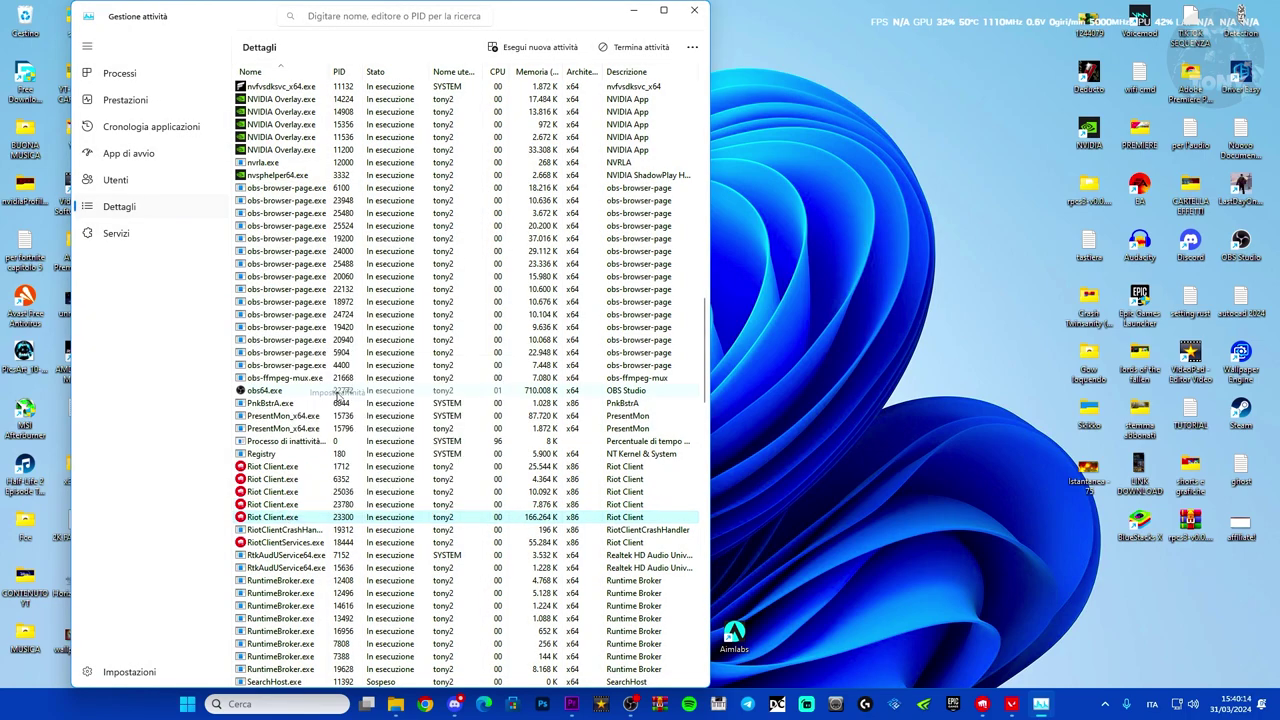
click(272, 410)
click(272, 381)
click(272, 322)
click(272, 352)
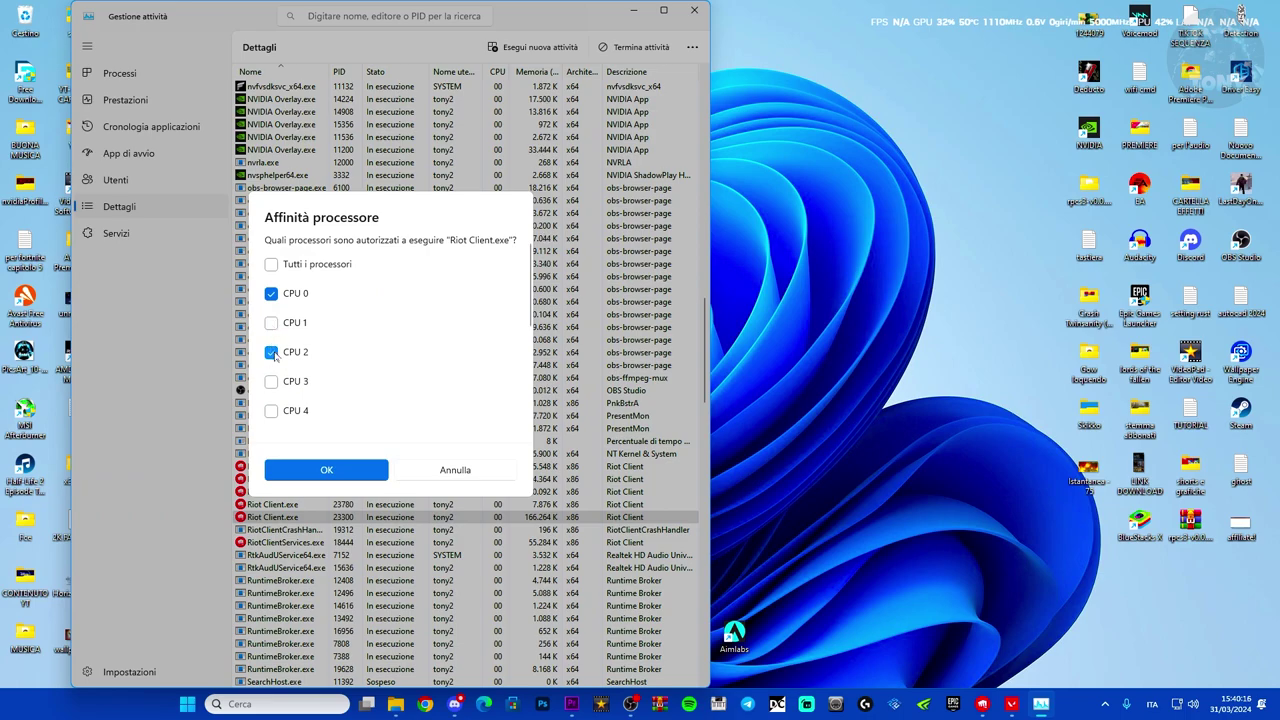
click(323, 469)
Step: Exclude CPU 1 to CPU 4 from the processor affinity of the RiotClientServices.exe process
scroll(327, 422, up, 15)
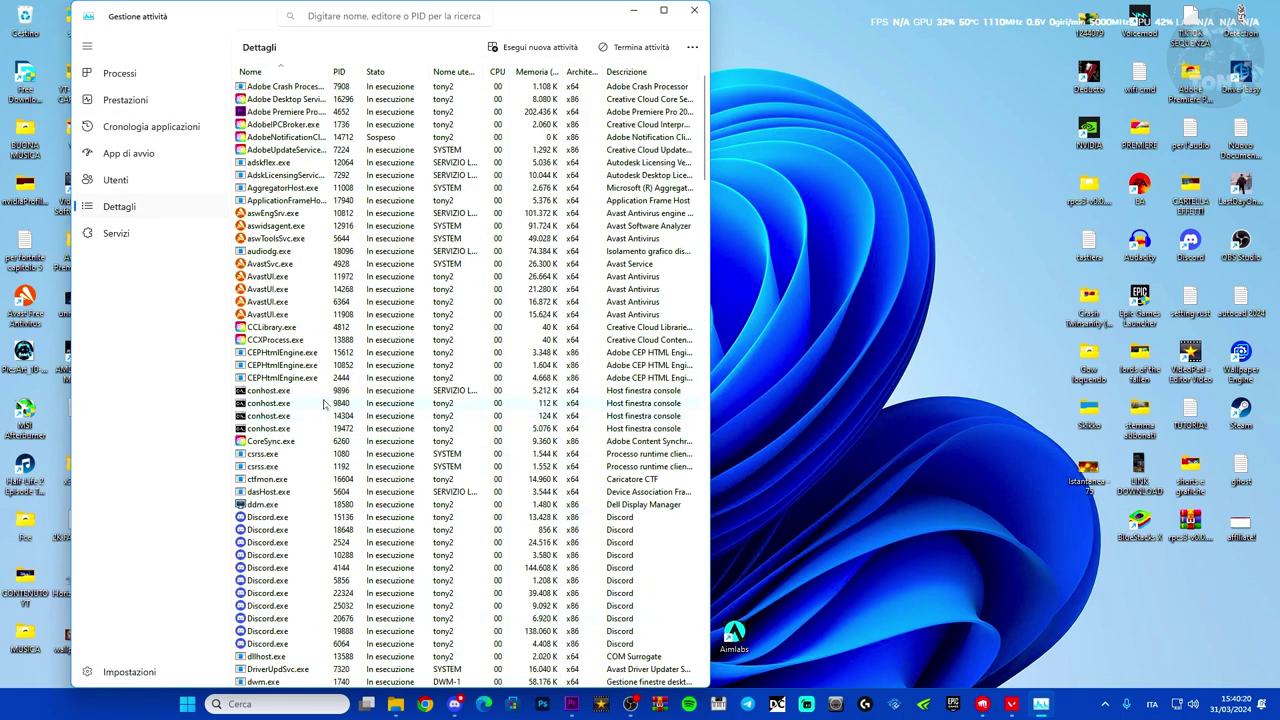
scroll(318, 274, down, 20)
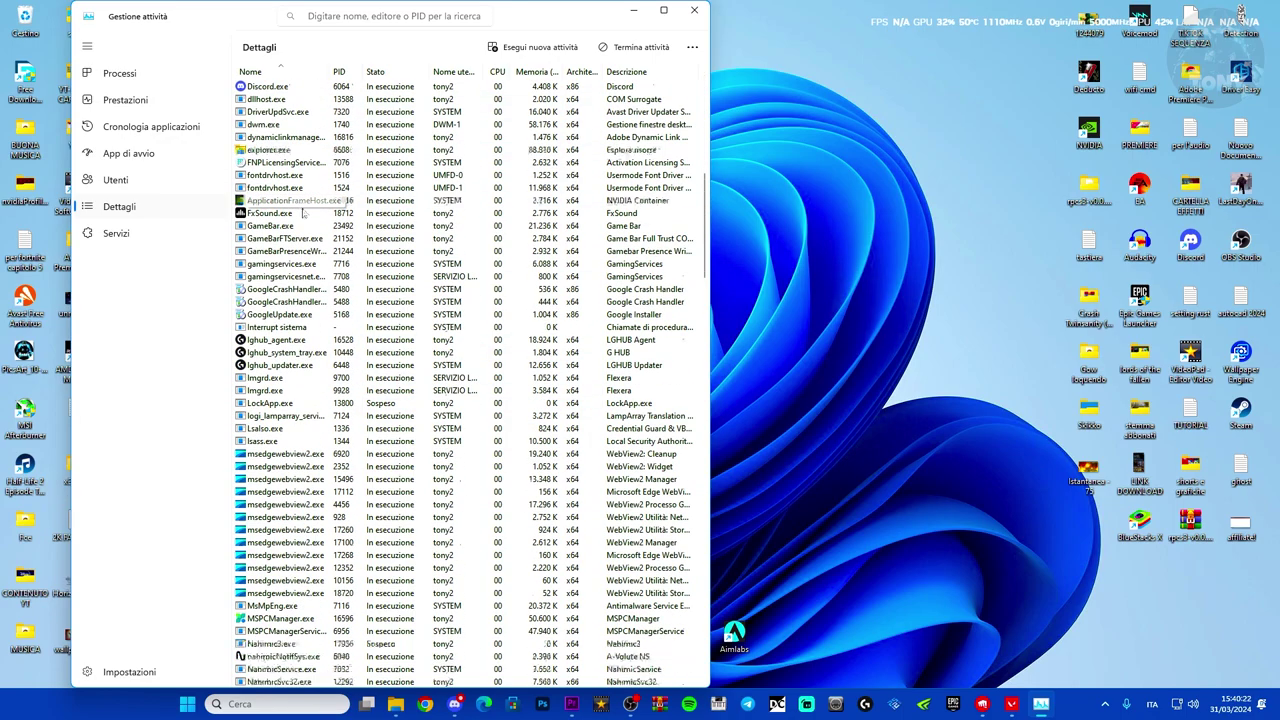
scroll(318, 274, up, 13)
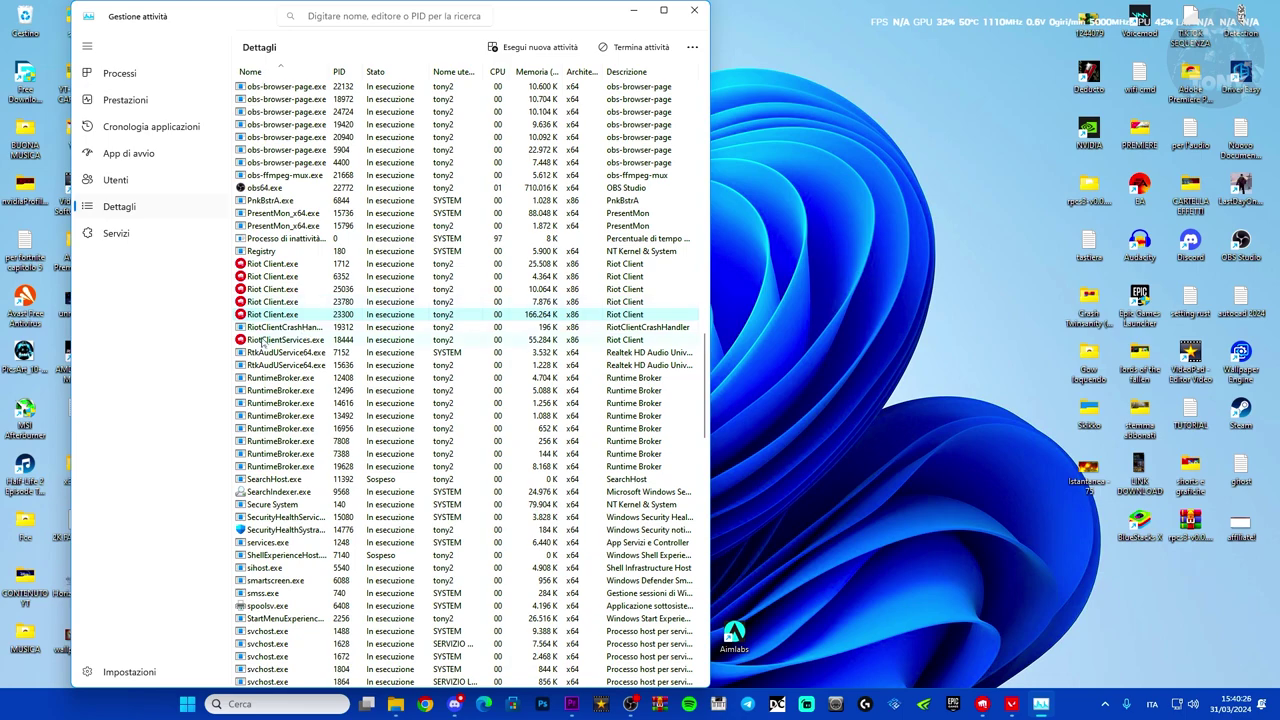
click(268, 341)
right_click(268, 341)
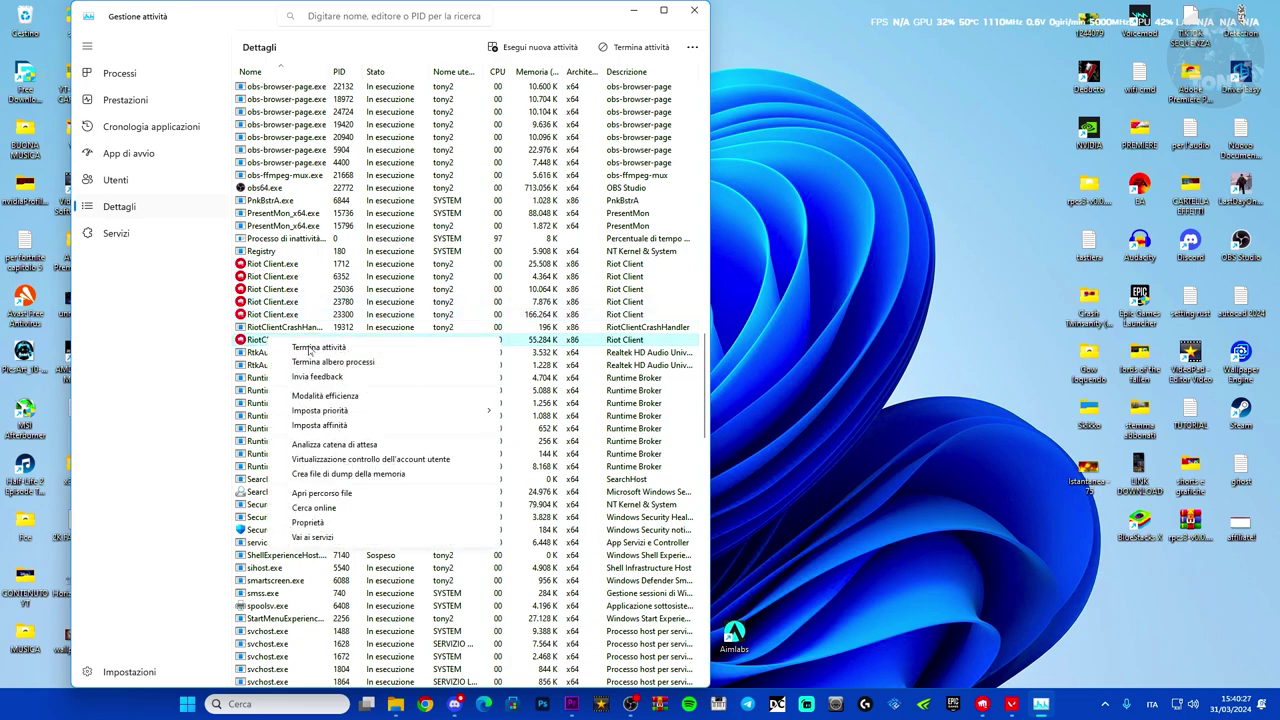
click(310, 428)
click(256, 410)
click(256, 352)
click(256, 322)
click(256, 381)
click(318, 469)
Step: Exclude CPU 1 to CPU 4 from the processor affinity of vgc.exe, the Vanguard user-mode service
scroll(342, 378, down, 10)
scroll(342, 378, down, 8)
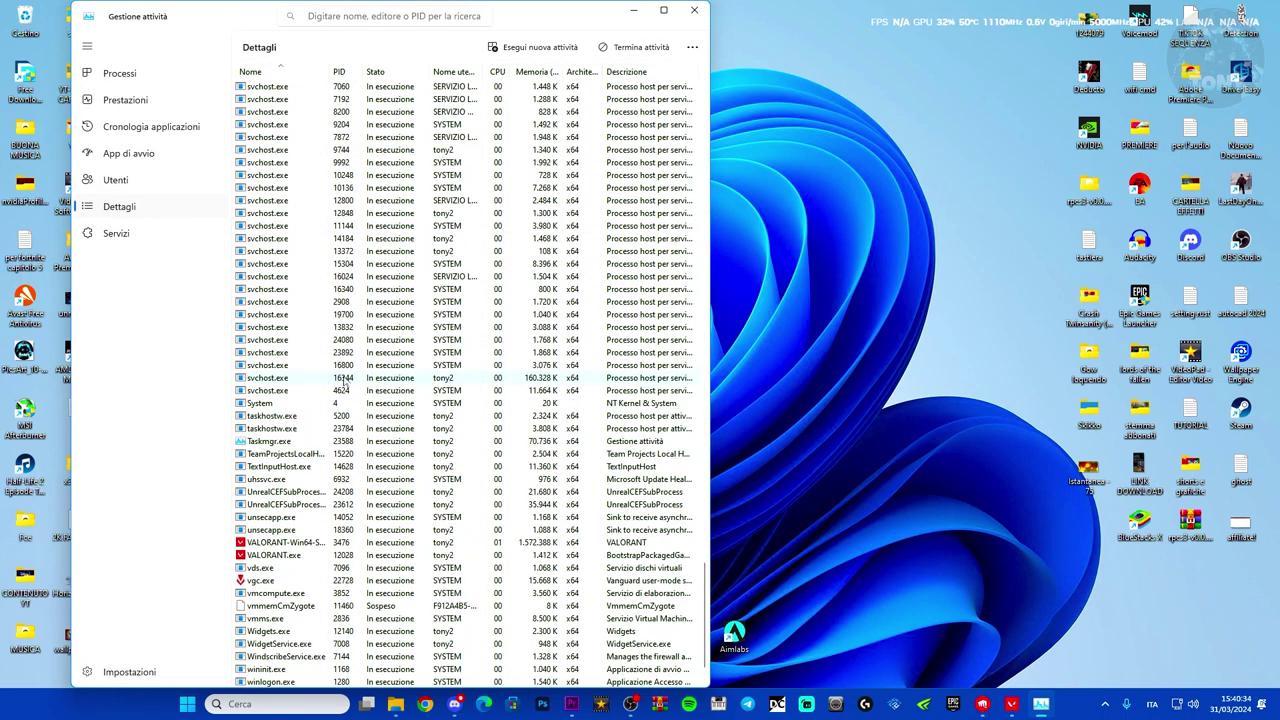
scroll(342, 378, down, 2)
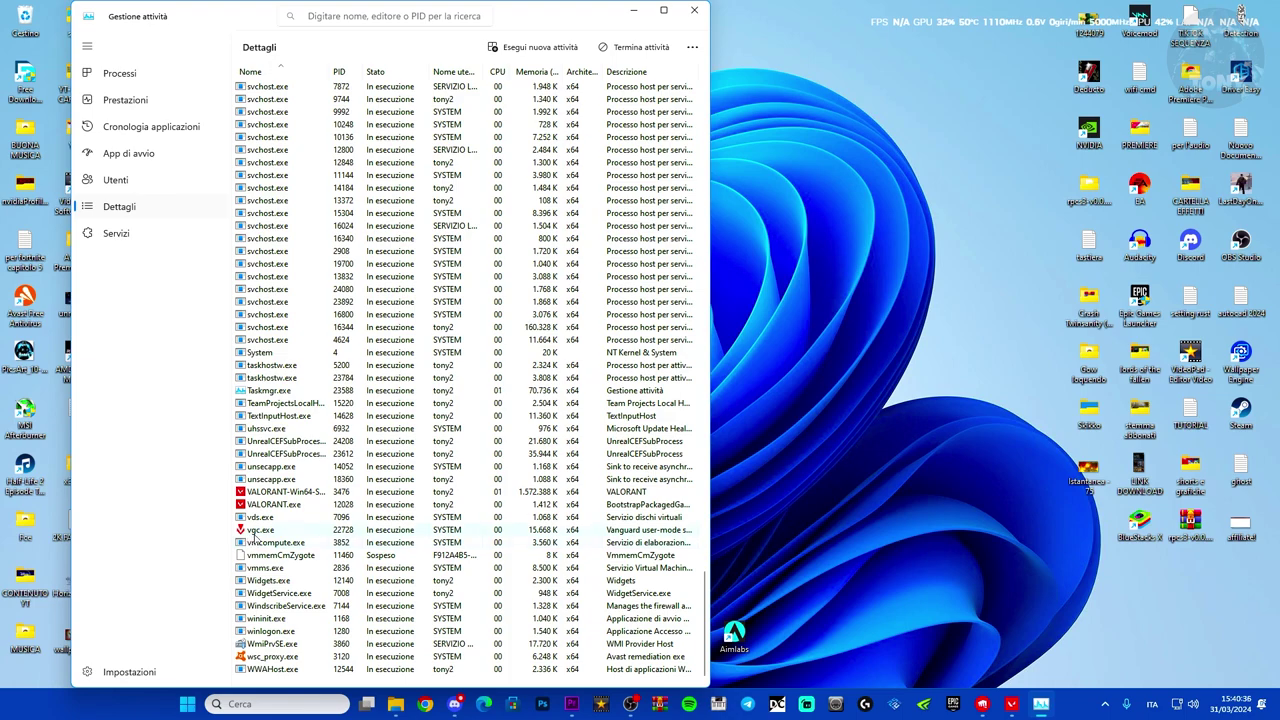
click(278, 531)
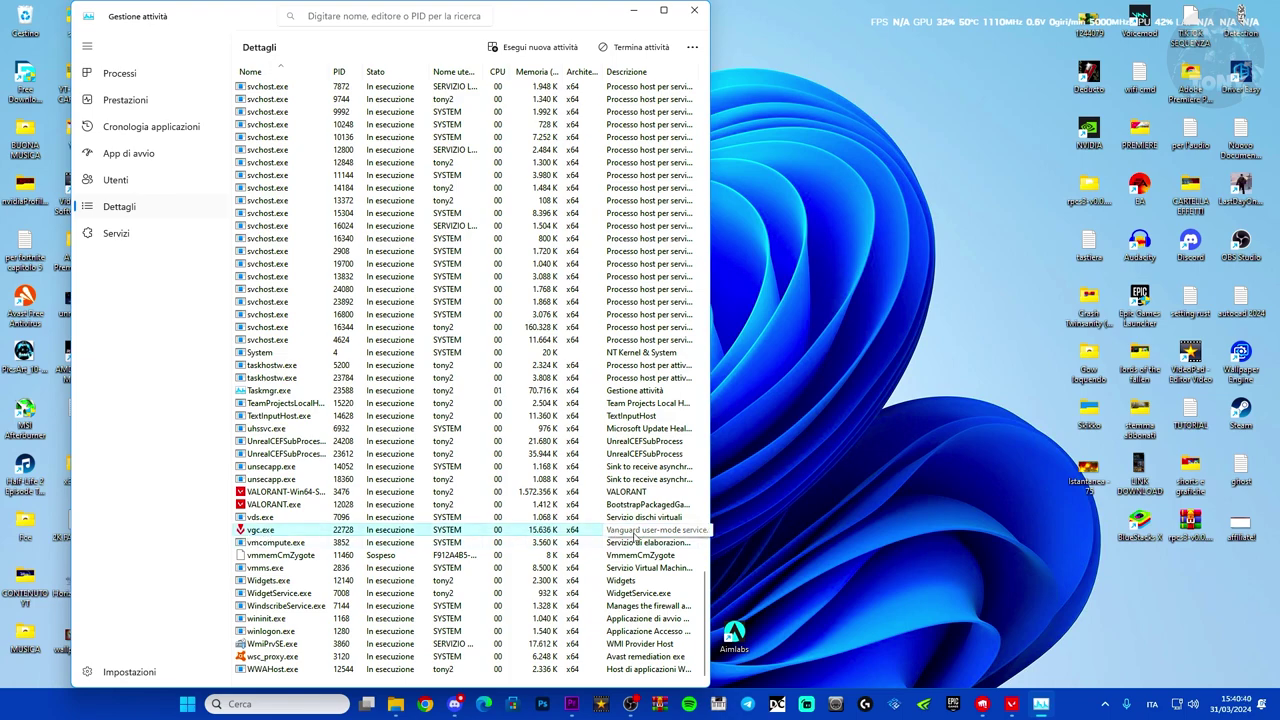
right_click(283, 537)
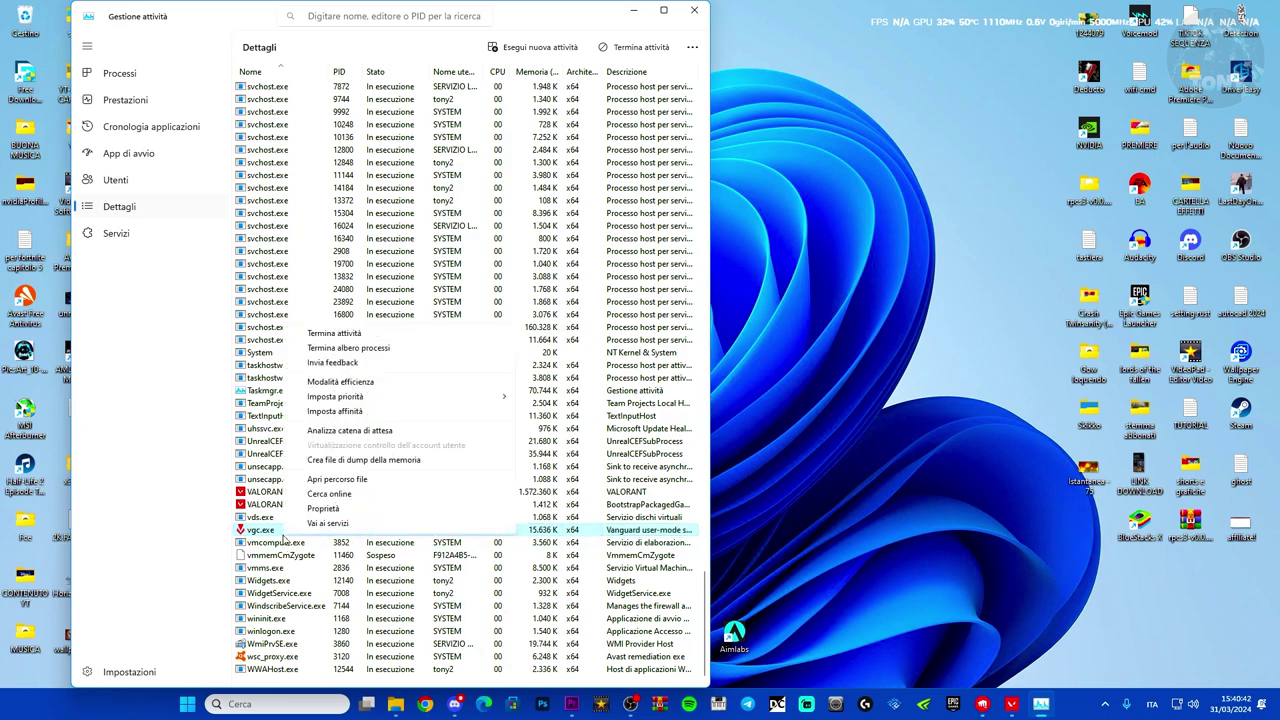
click(314, 412)
click(322, 410)
click(322, 381)
click(322, 352)
click(322, 322)
click(342, 475)
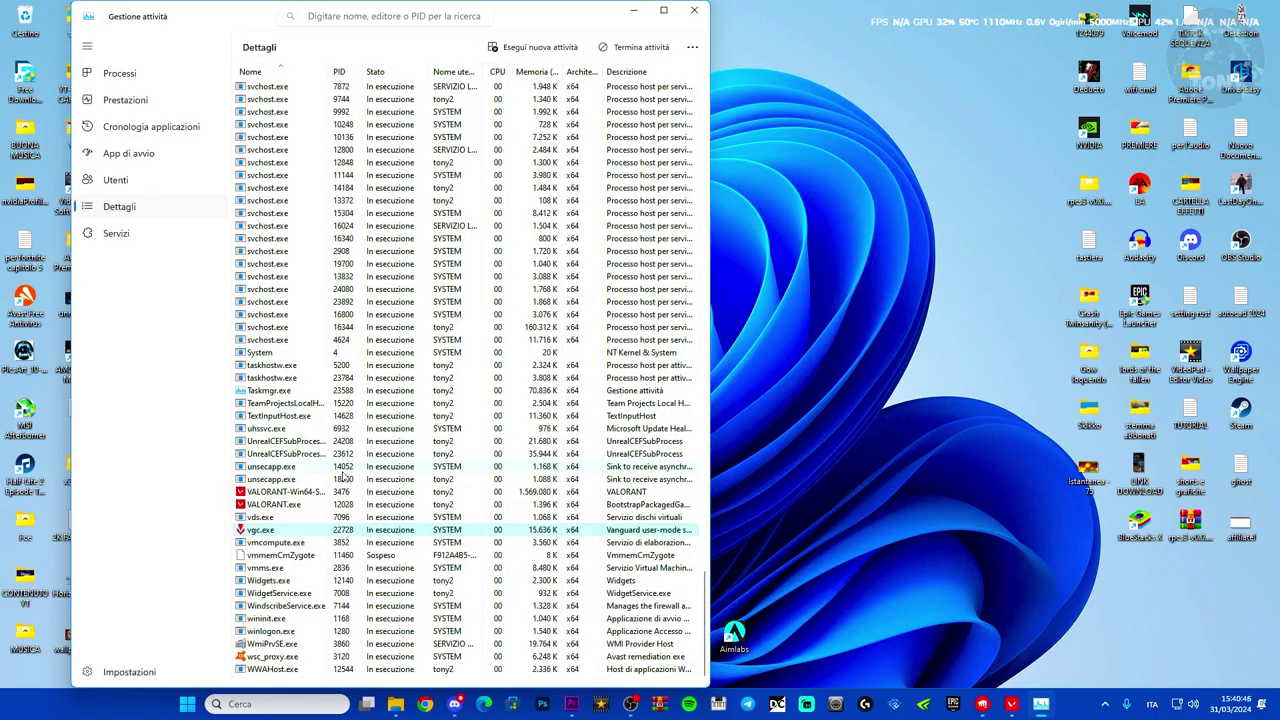
Step: Exclude CPU 1 to CPU 4 from the processor affinity of the VALORANT.exe process
click(278, 506)
right_click(280, 504)
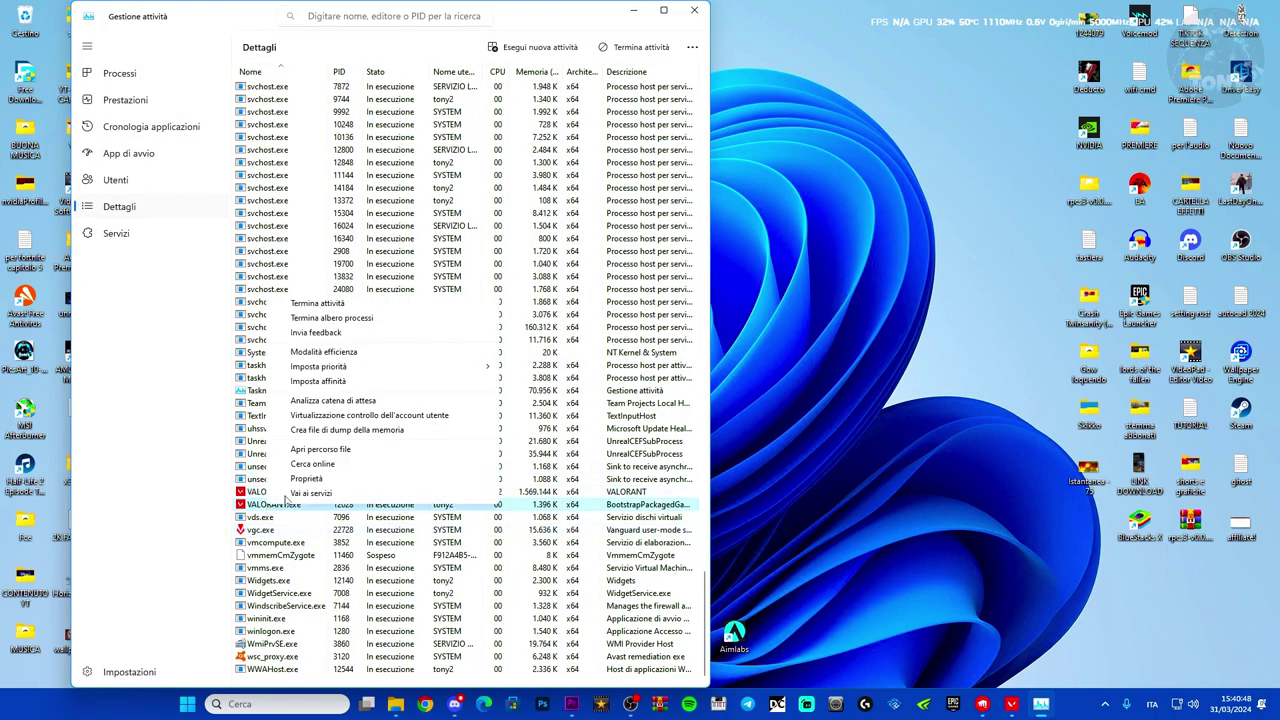
click(318, 383)
click(270, 410)
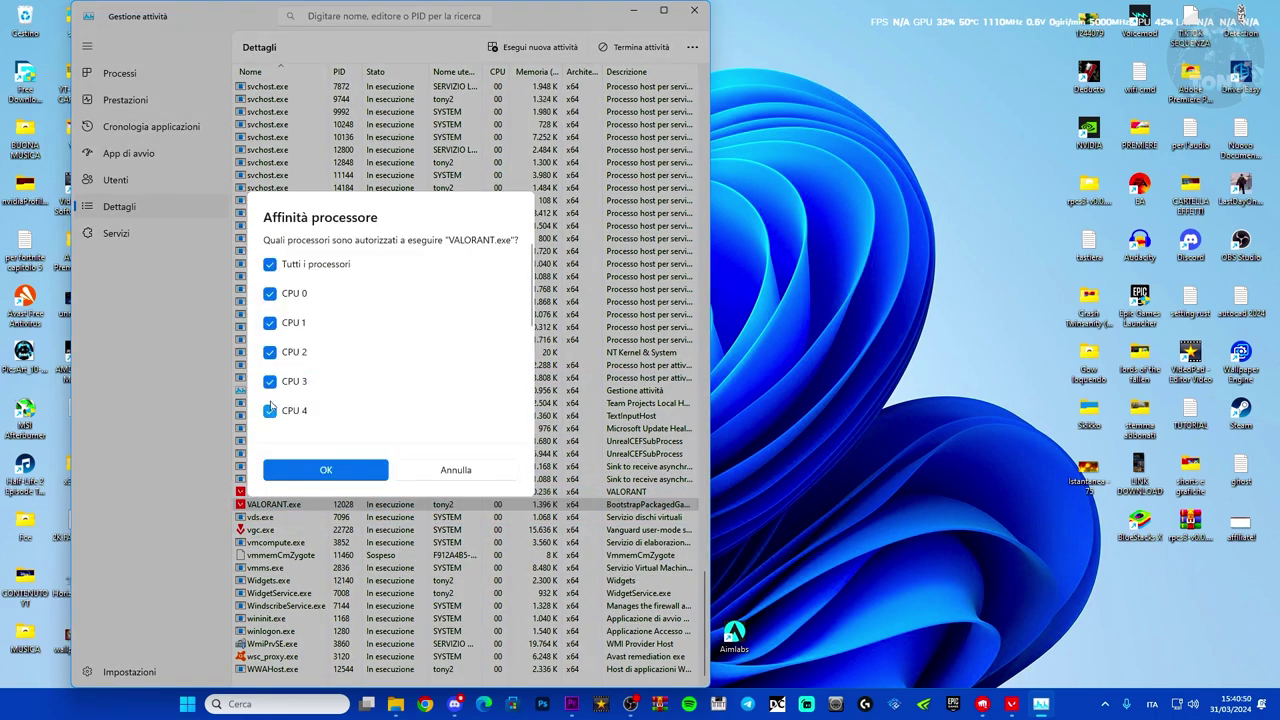
click(270, 381)
click(270, 352)
click(270, 322)
click(318, 470)
Step: Exclude CPU 1 to CPU 4 from the processor affinity of the VALORANT-Win64 process with PID 3476
click(300, 491)
right_click(300, 491)
click(326, 369)
click(235, 410)
click(235, 381)
click(235, 352)
click(235, 322)
click(308, 470)
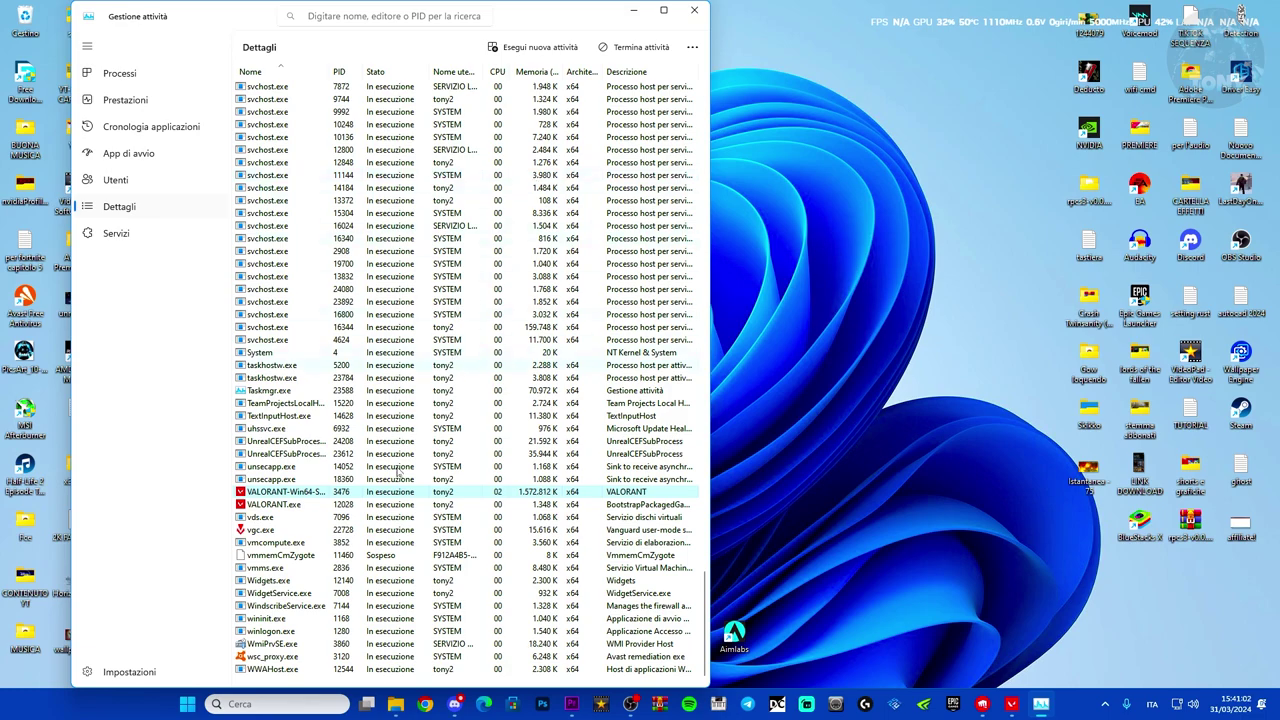
click(268, 532)
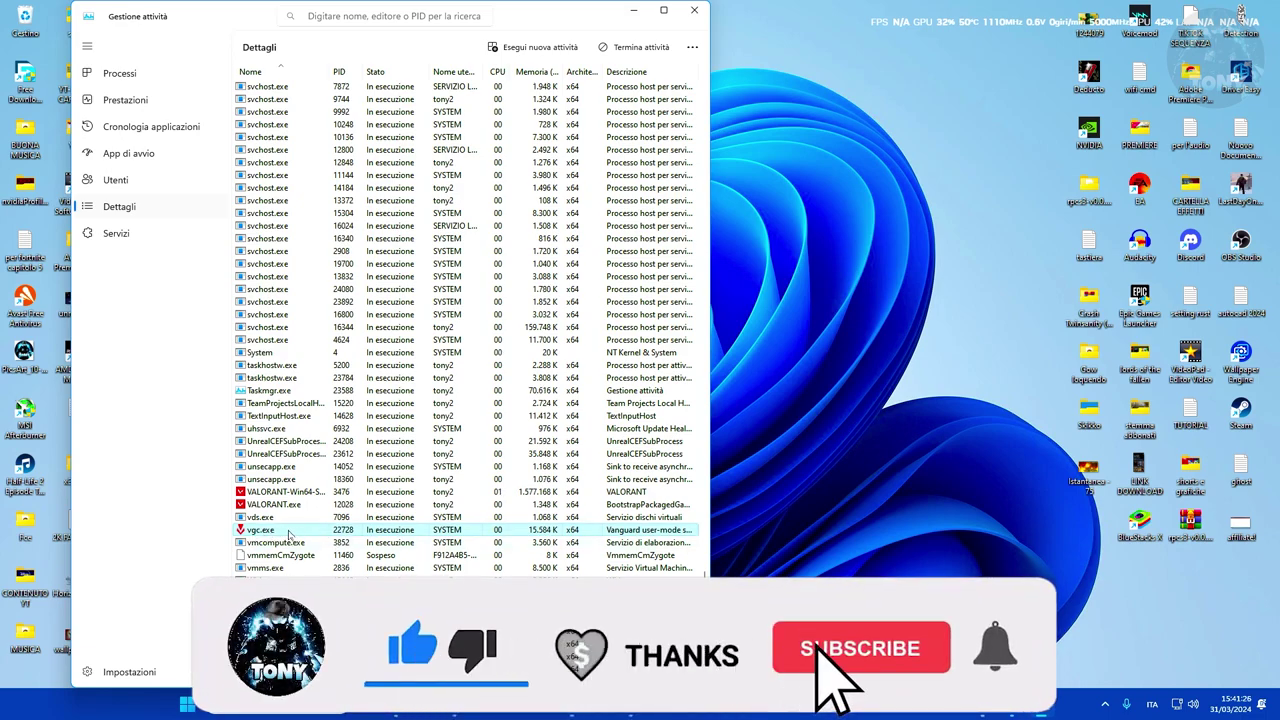
right_click(290, 535)
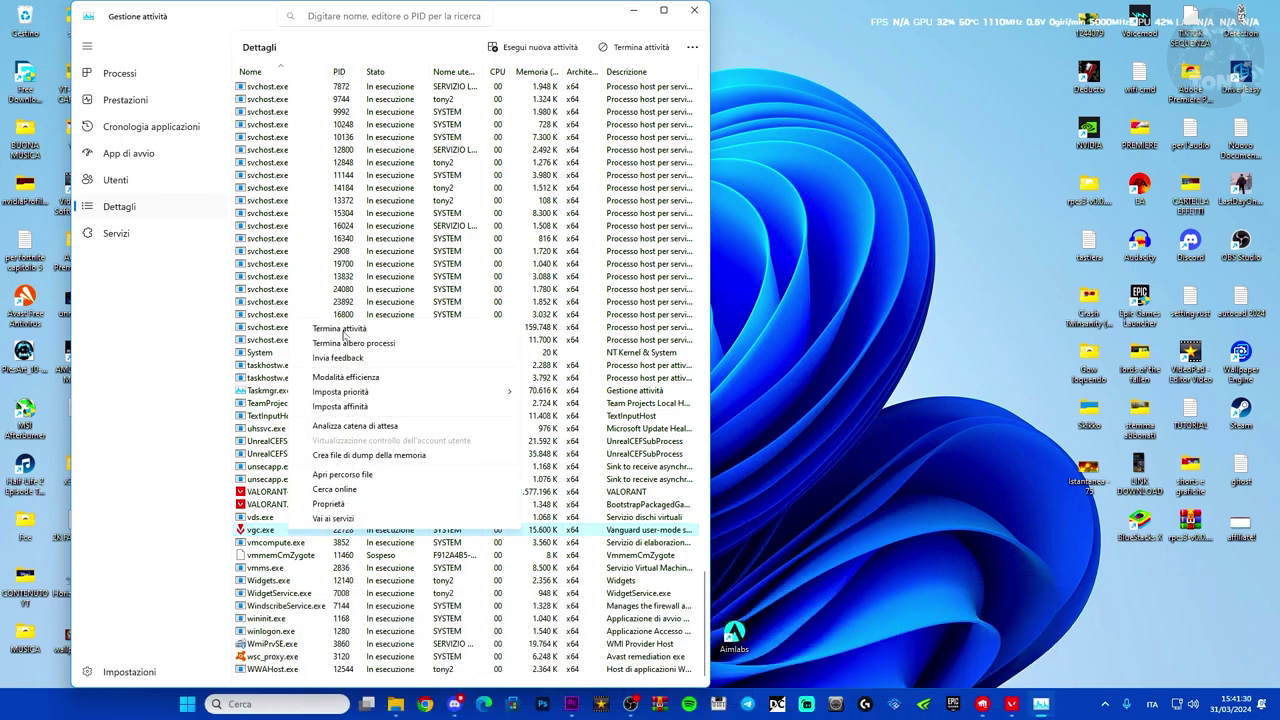
click(280, 533)
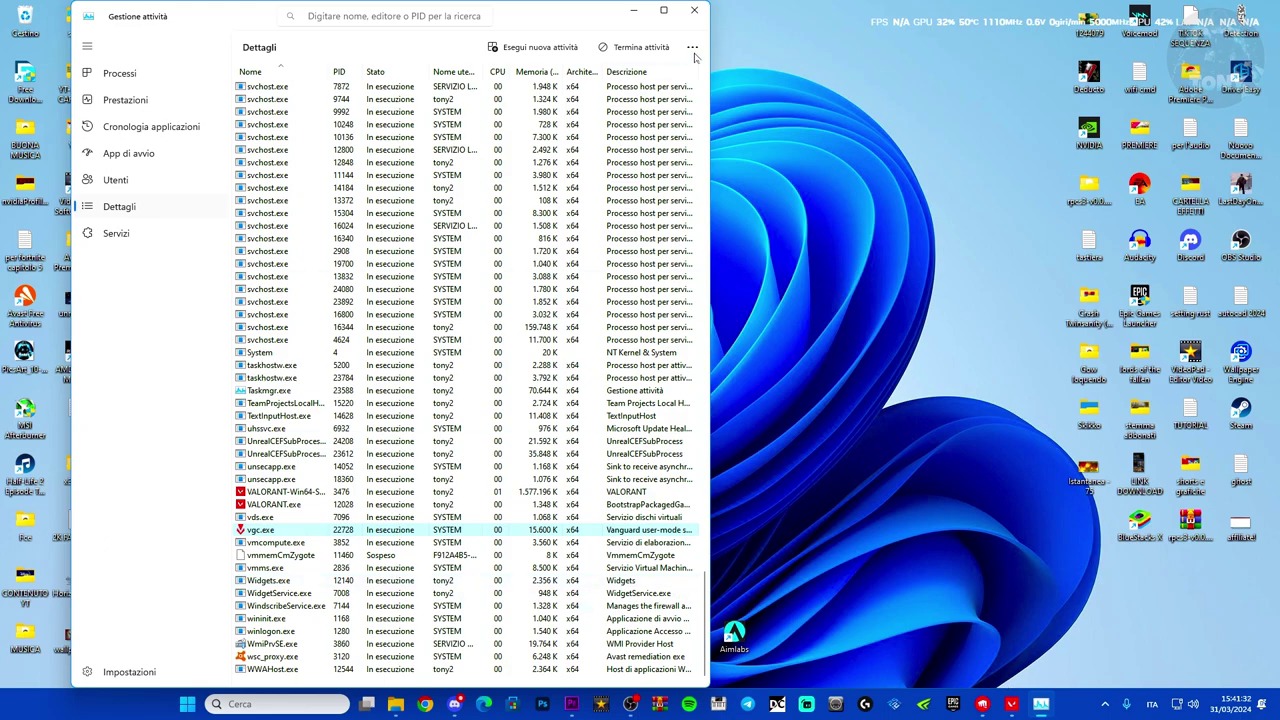
Step: Close Task Manager and open the Windows Servizi console through a system search
click(694, 10)
click(303, 703)
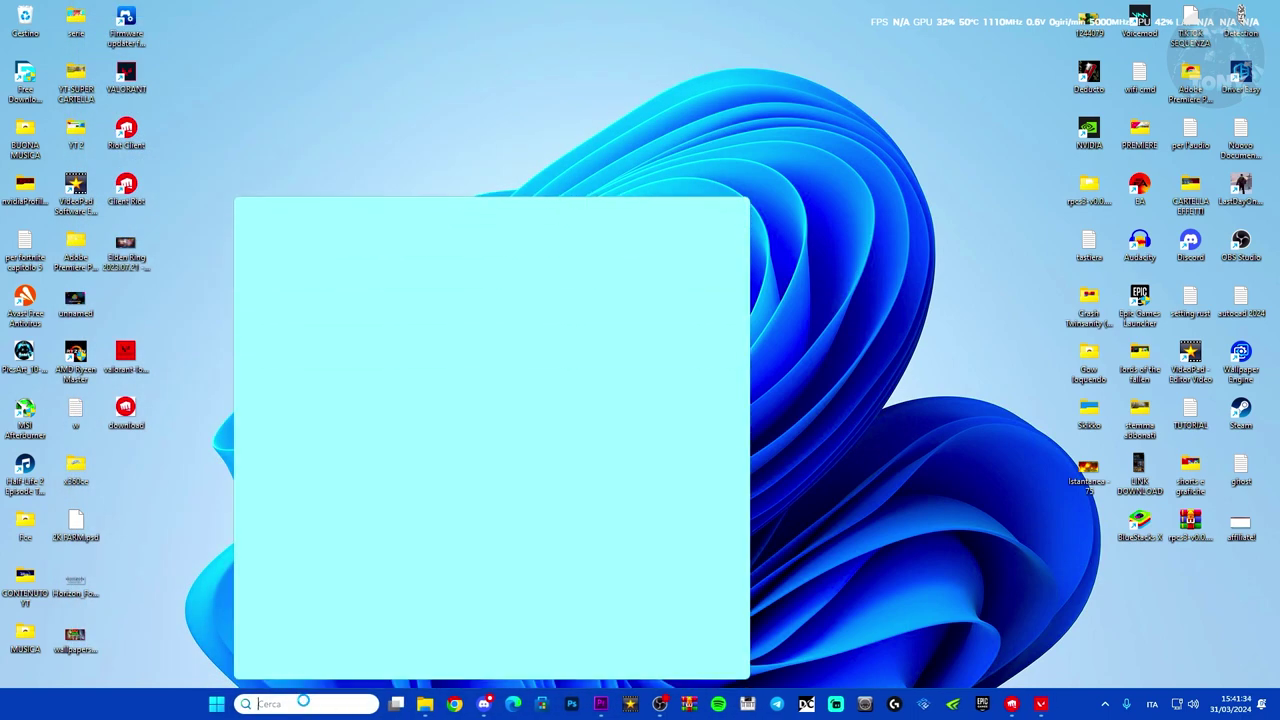
text(sev)
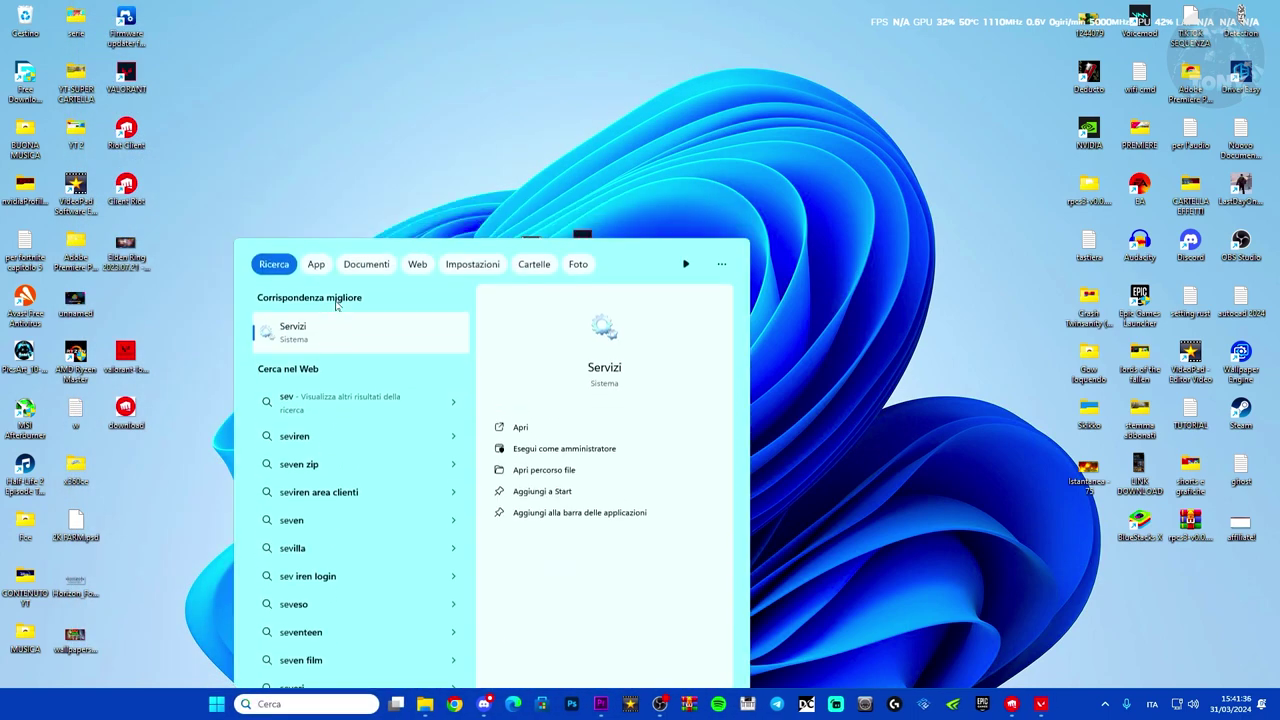
click(336, 305)
Step: Open the properties of the vgc service and stop the service
scroll(634, 418, down, 20)
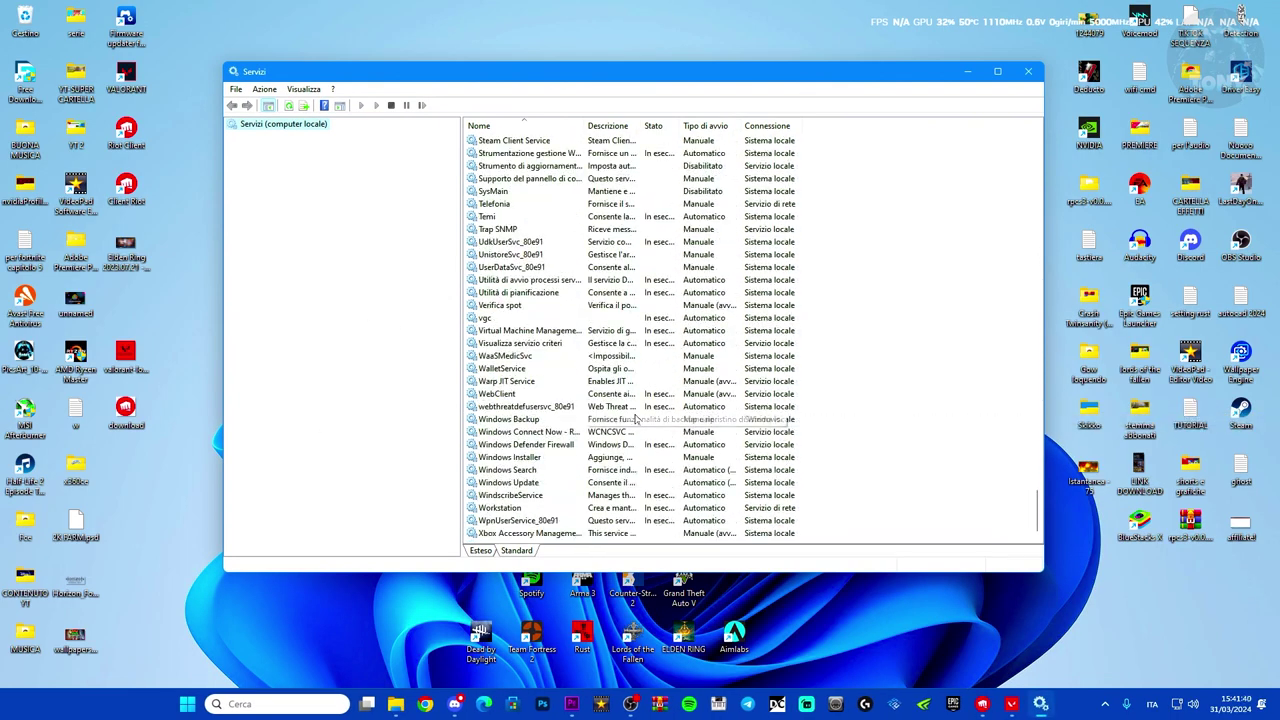
click(540, 319)
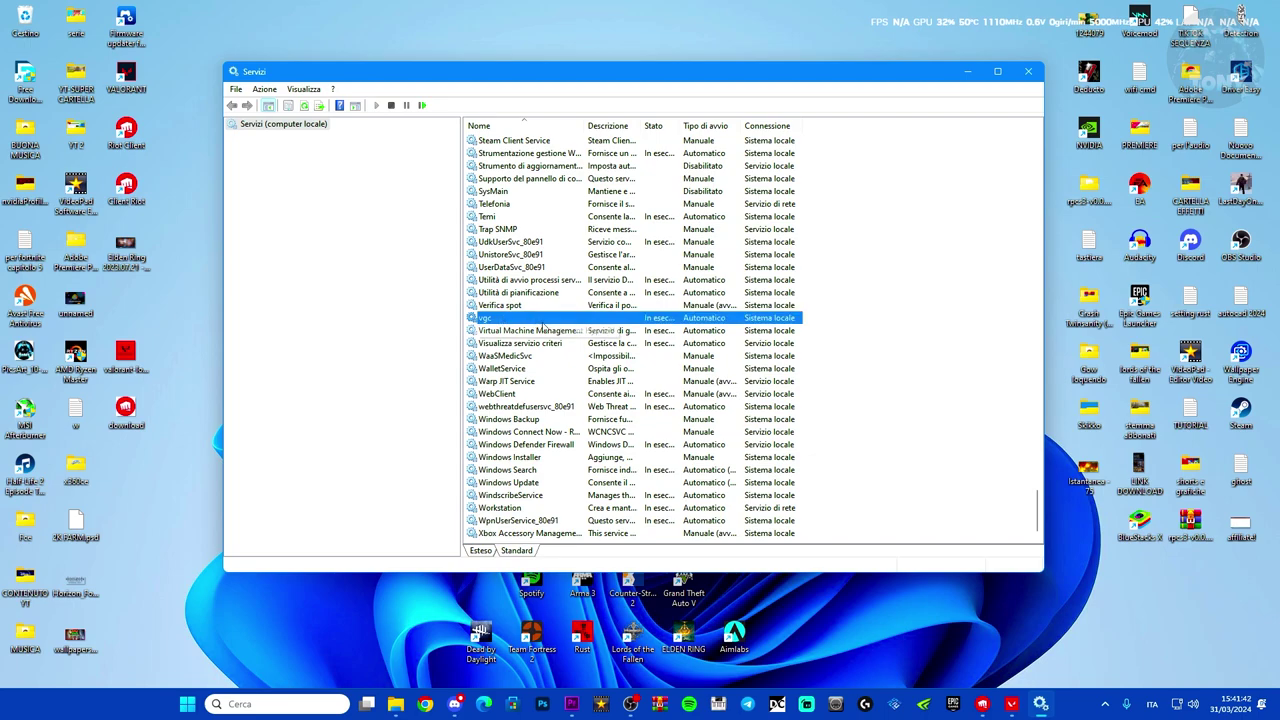
double_click(540, 322)
drag(621, 170, 897, 178)
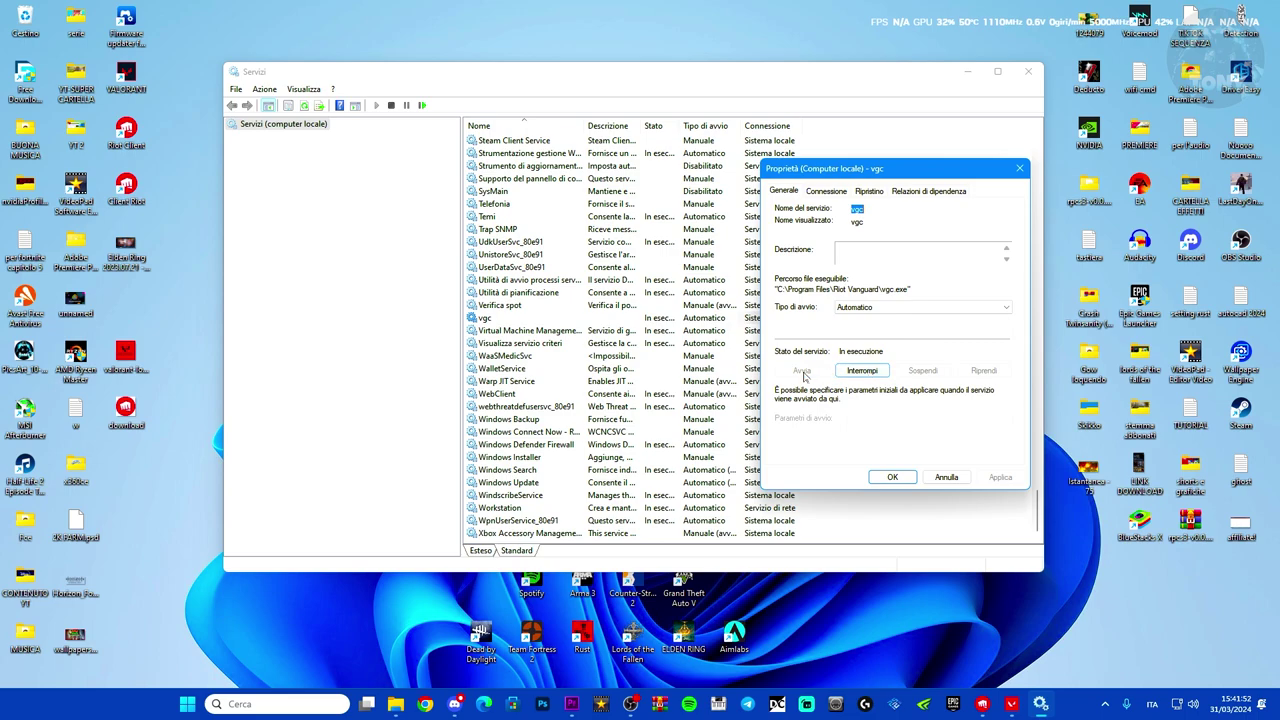
click(856, 376)
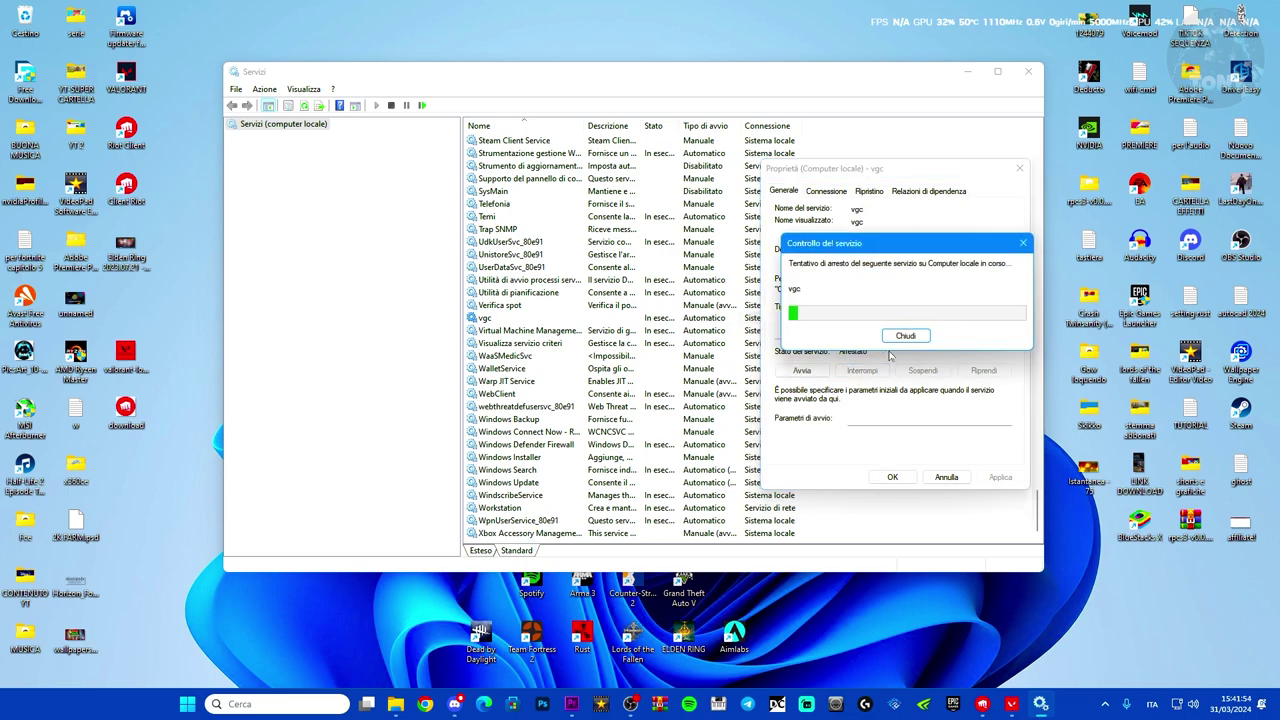
Step: Set the startup type of the vgc service to Manuale and start the service
click(886, 308)
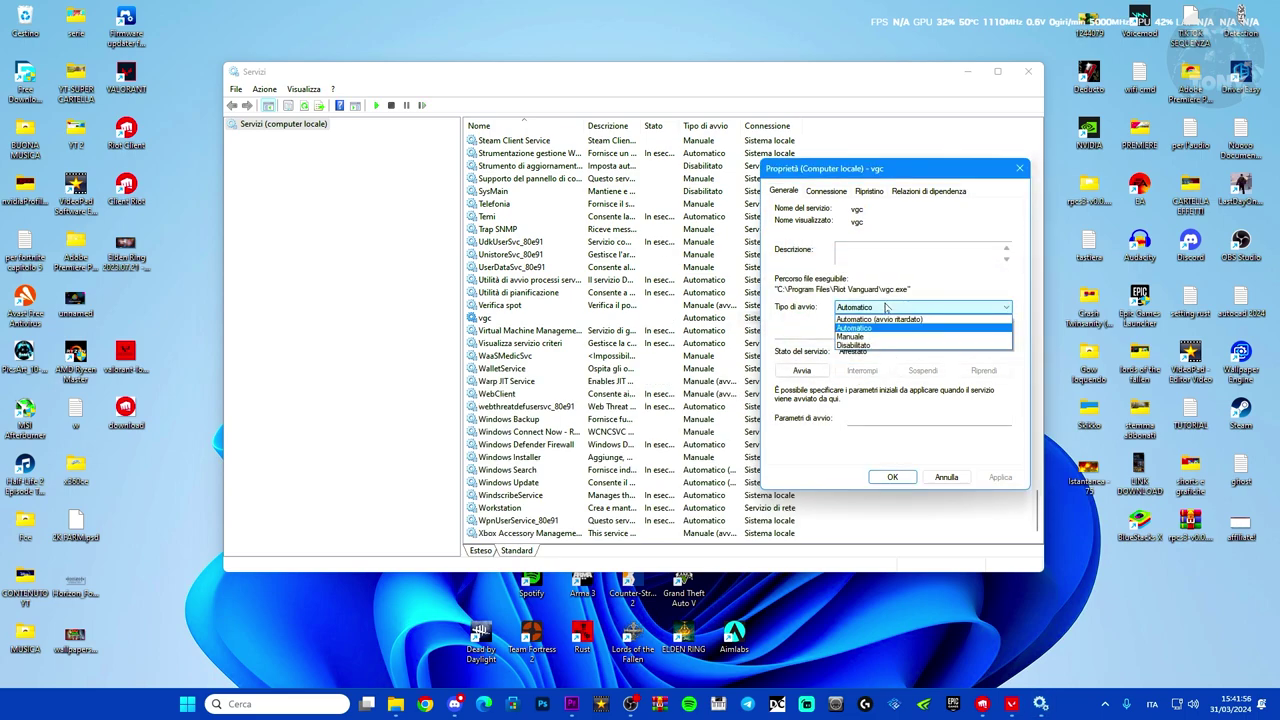
click(856, 338)
click(818, 371)
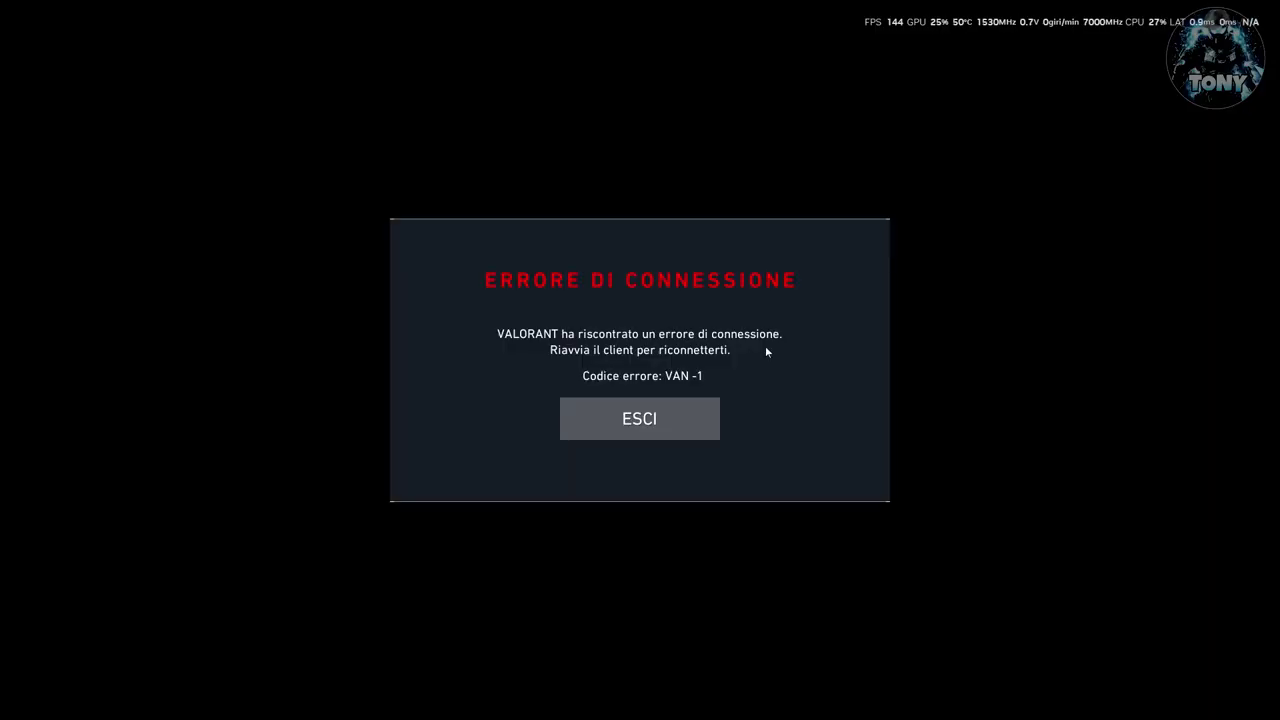
Step: Exit Valorant from its connection error dialog and minimize the Riot Client window
click(670, 427)
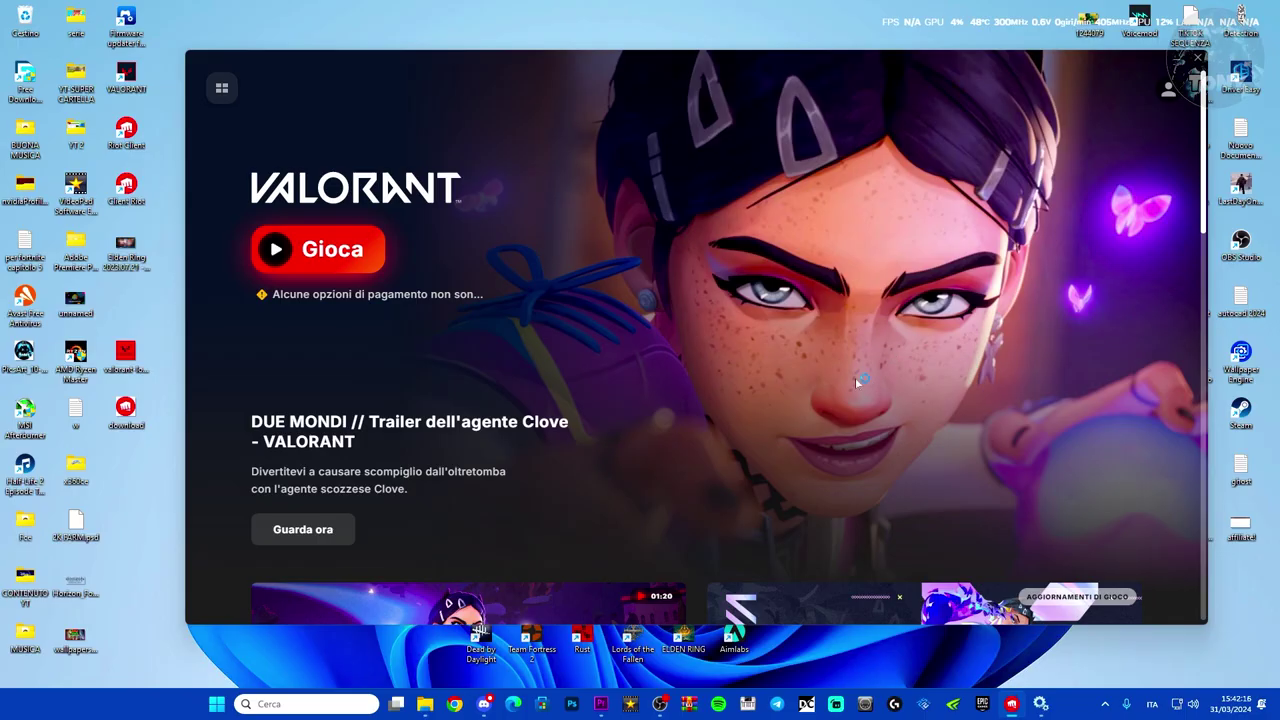
click(1177, 62)
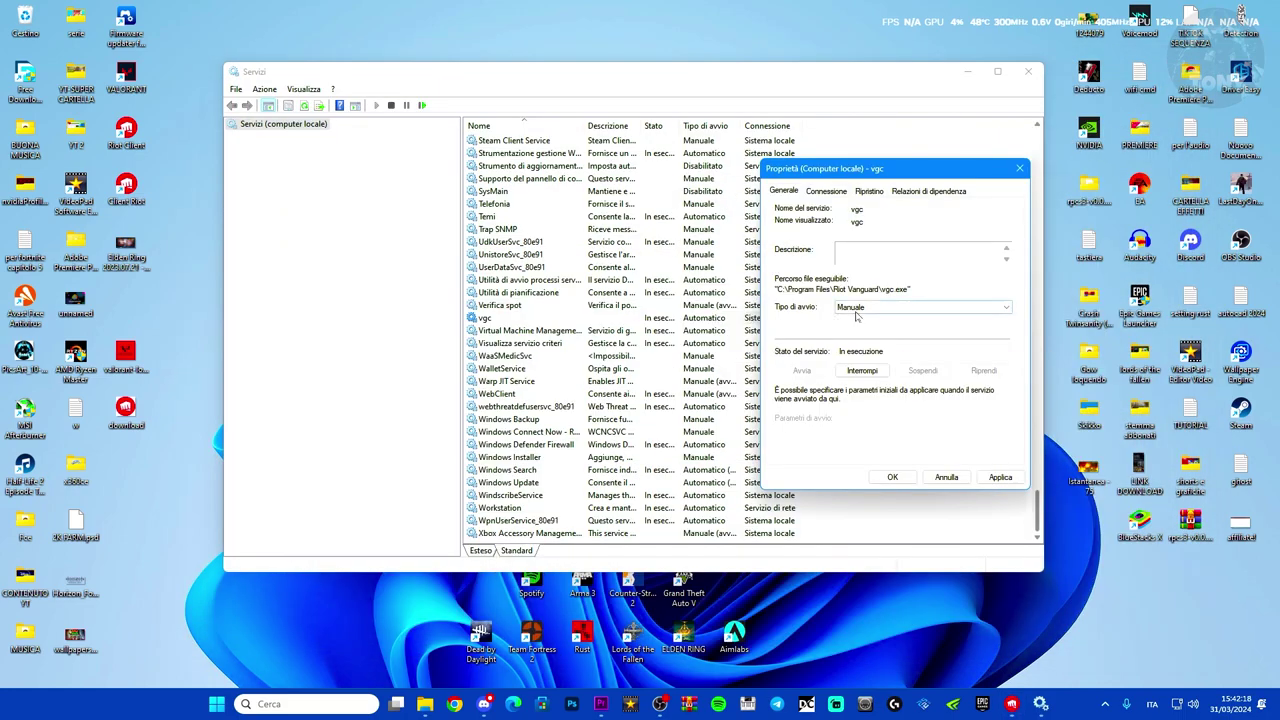
Step: Apply and confirm the vgc property changes and close the Servizi console
click(1013, 479)
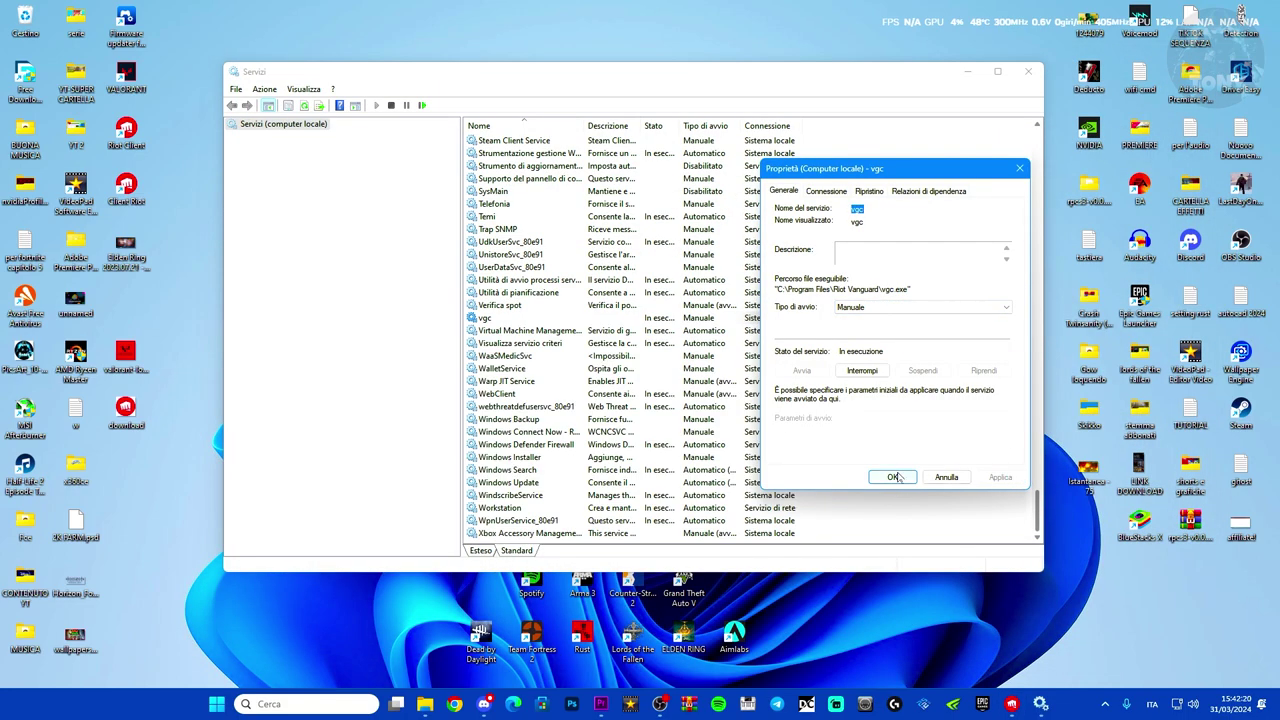
click(893, 477)
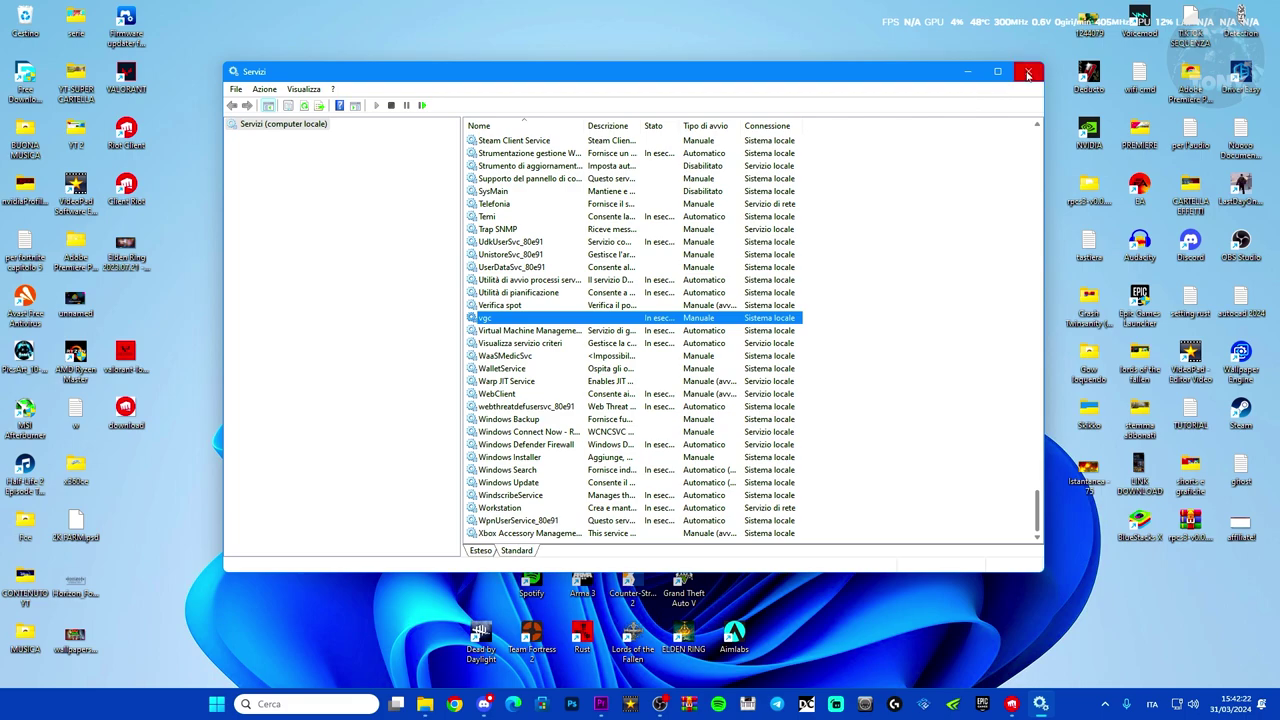
click(1028, 71)
Step: Switch to Windows Security and open the list of apps allowed through the firewall with its settings unlocked for editing
click(1105, 704)
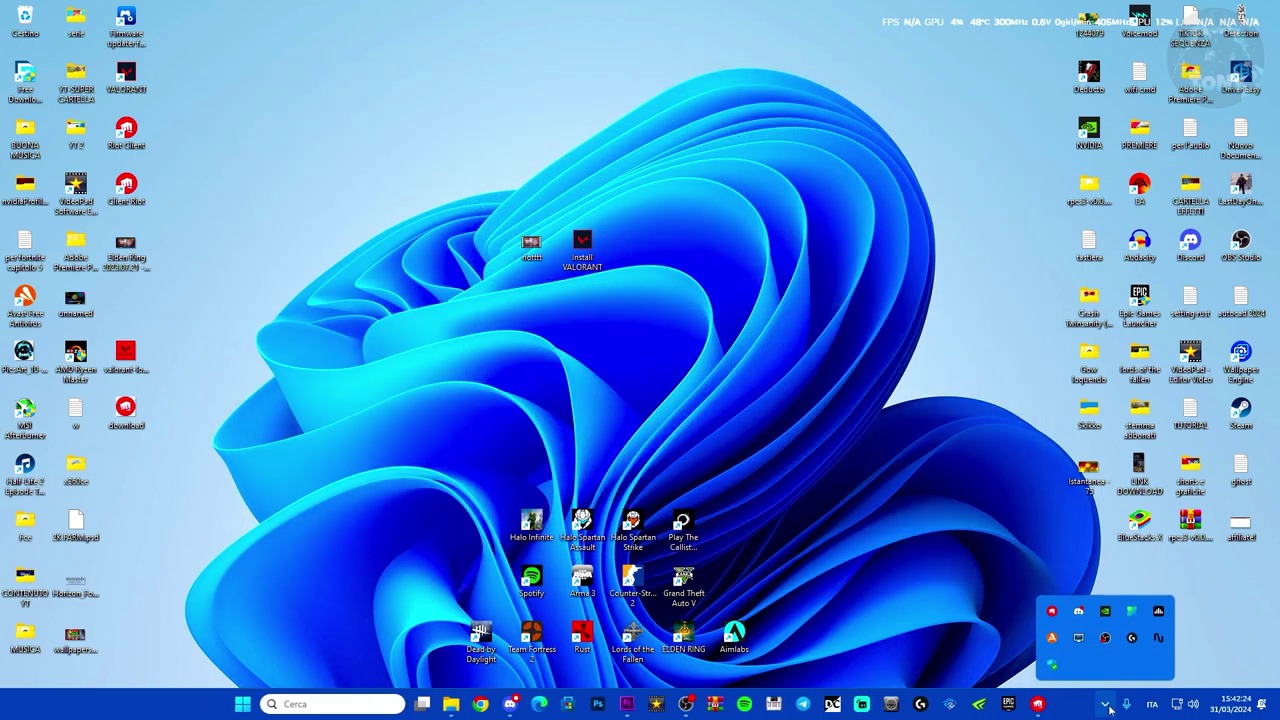
click(1051, 666)
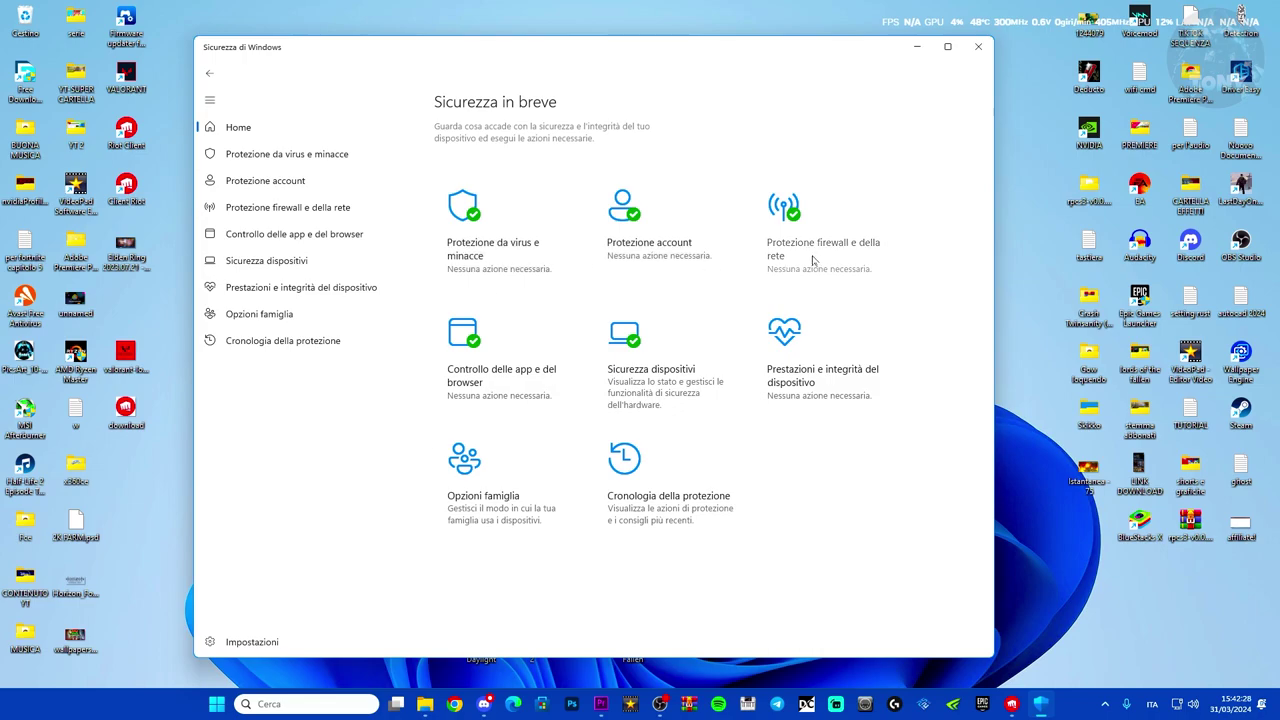
click(815, 261)
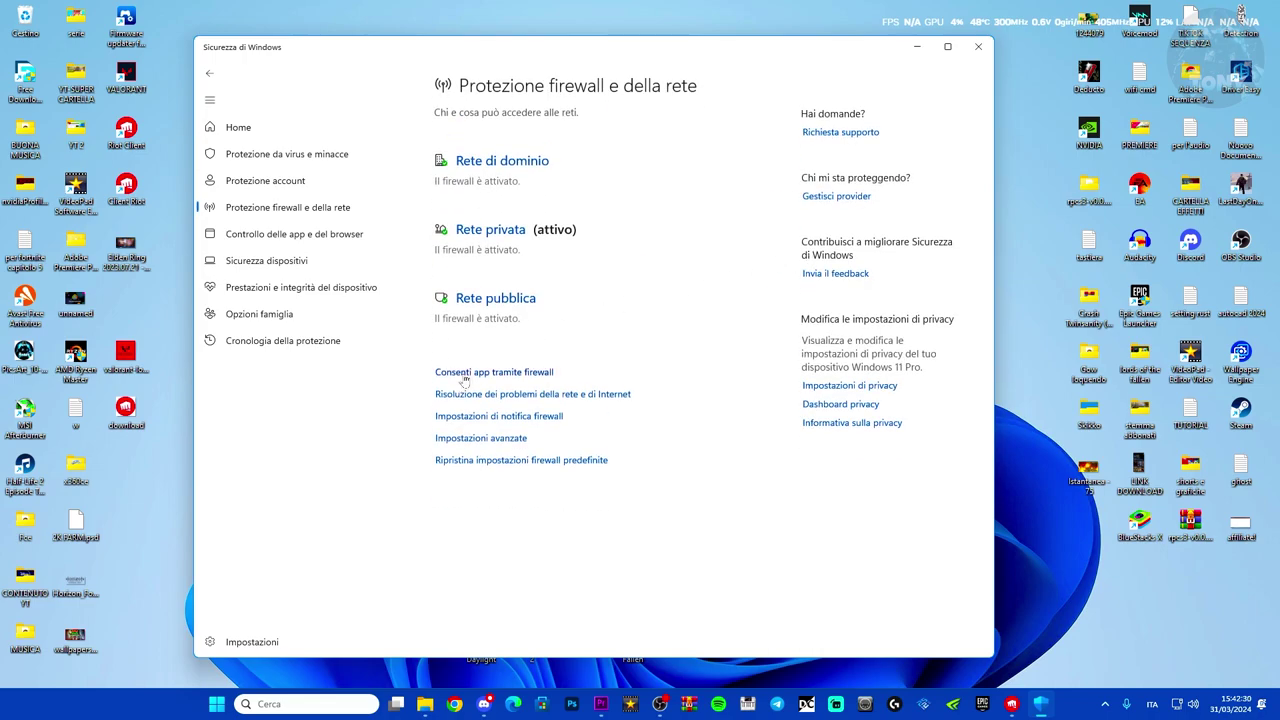
click(466, 374)
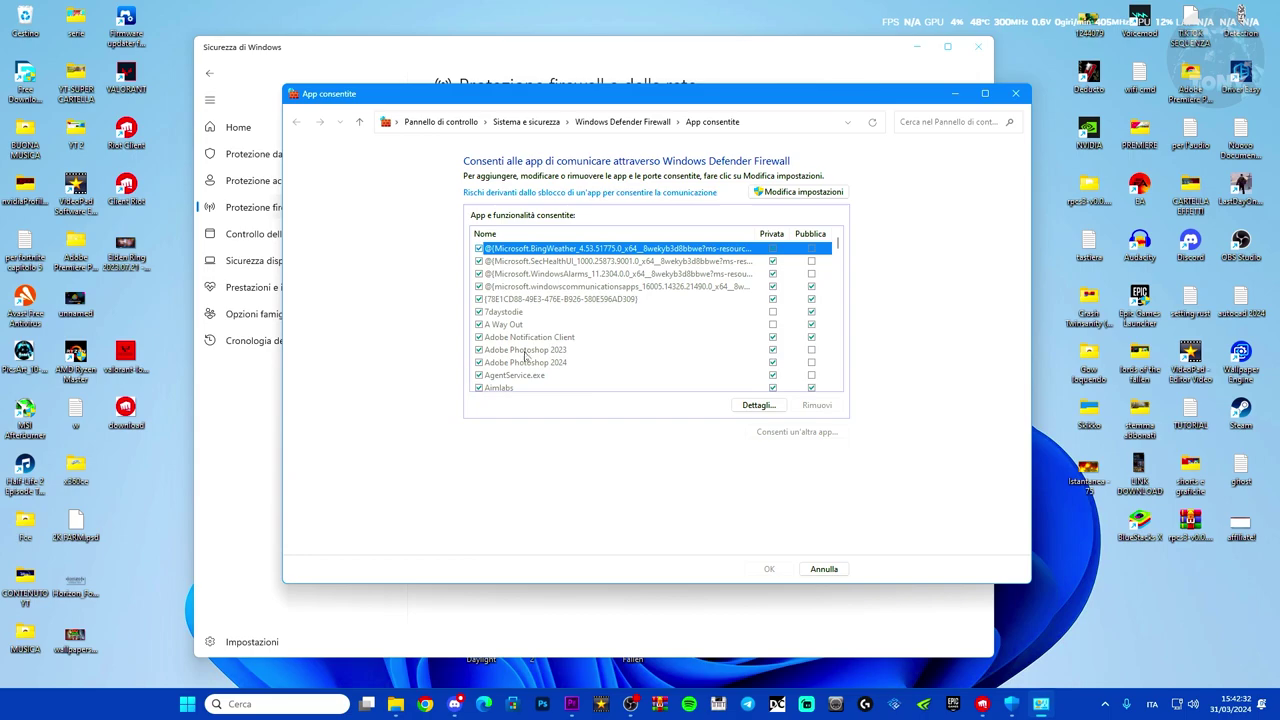
click(808, 194)
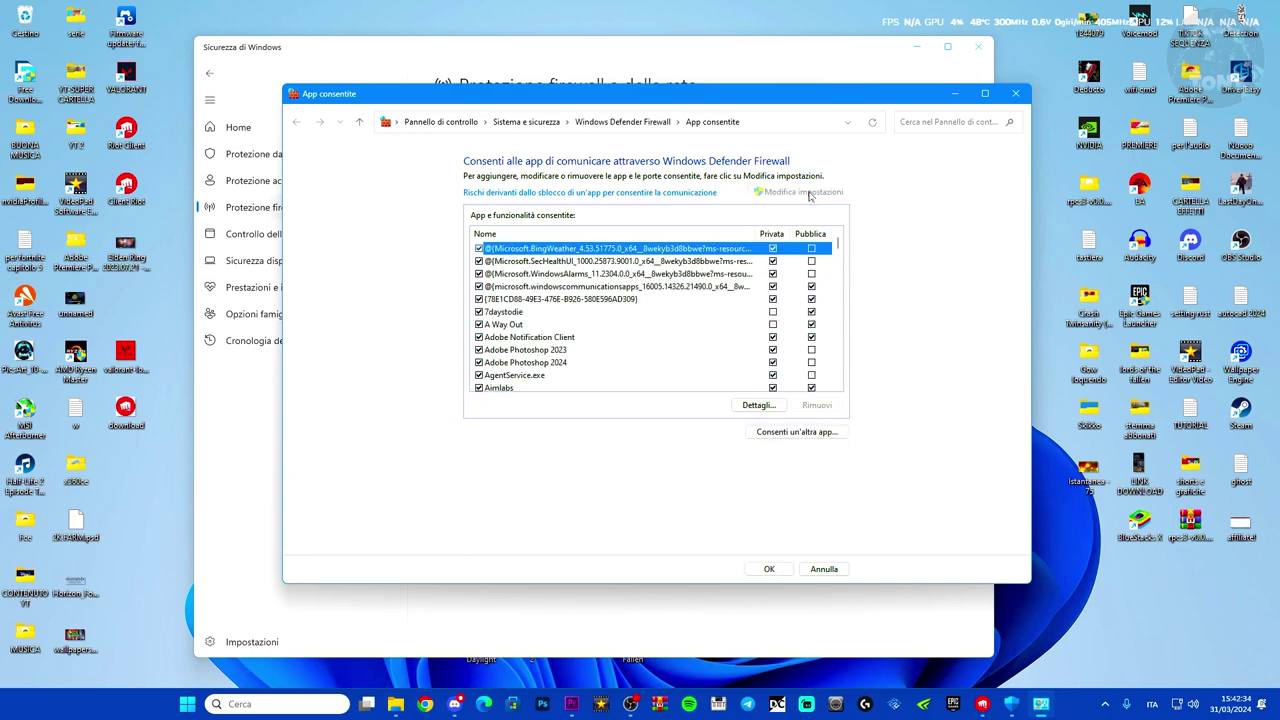
Step: Choose the VALORANT application in E:\Riot Games\VALORANT\live as another app to allow through the firewall
click(790, 432)
click(742, 396)
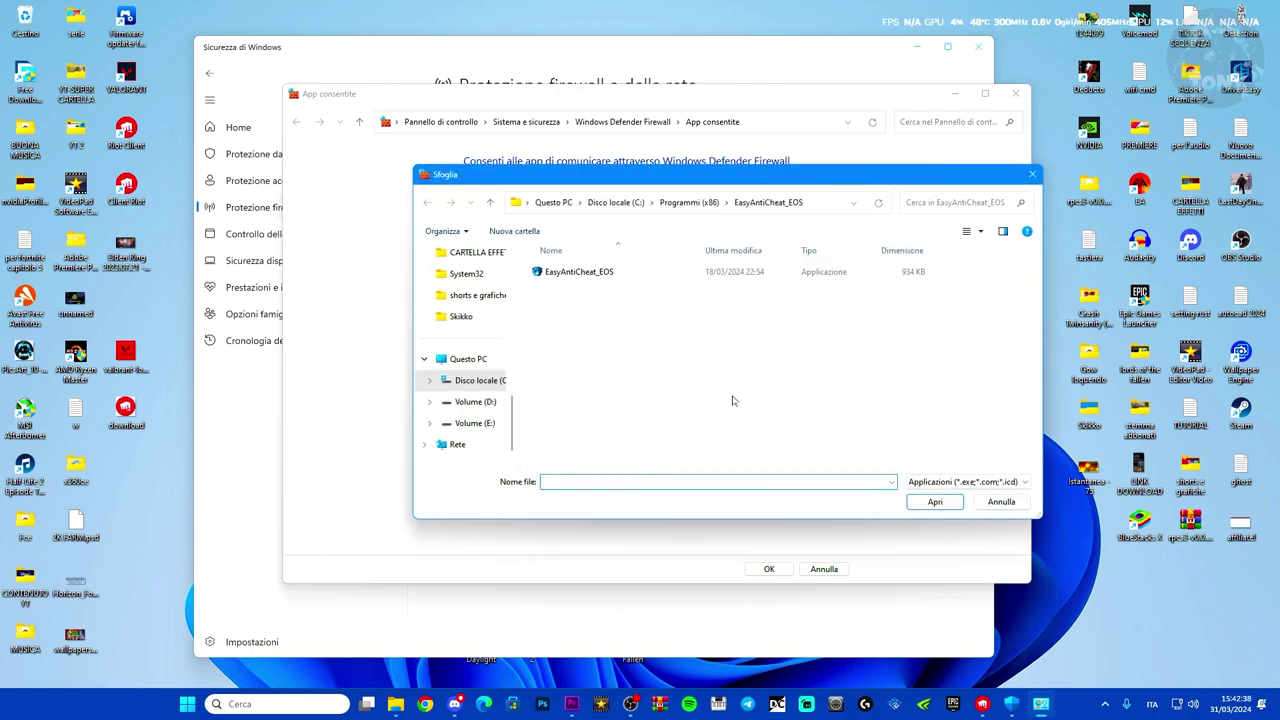
click(475, 423)
scroll(640, 367, down, 3)
scroll(640, 367, down, 4)
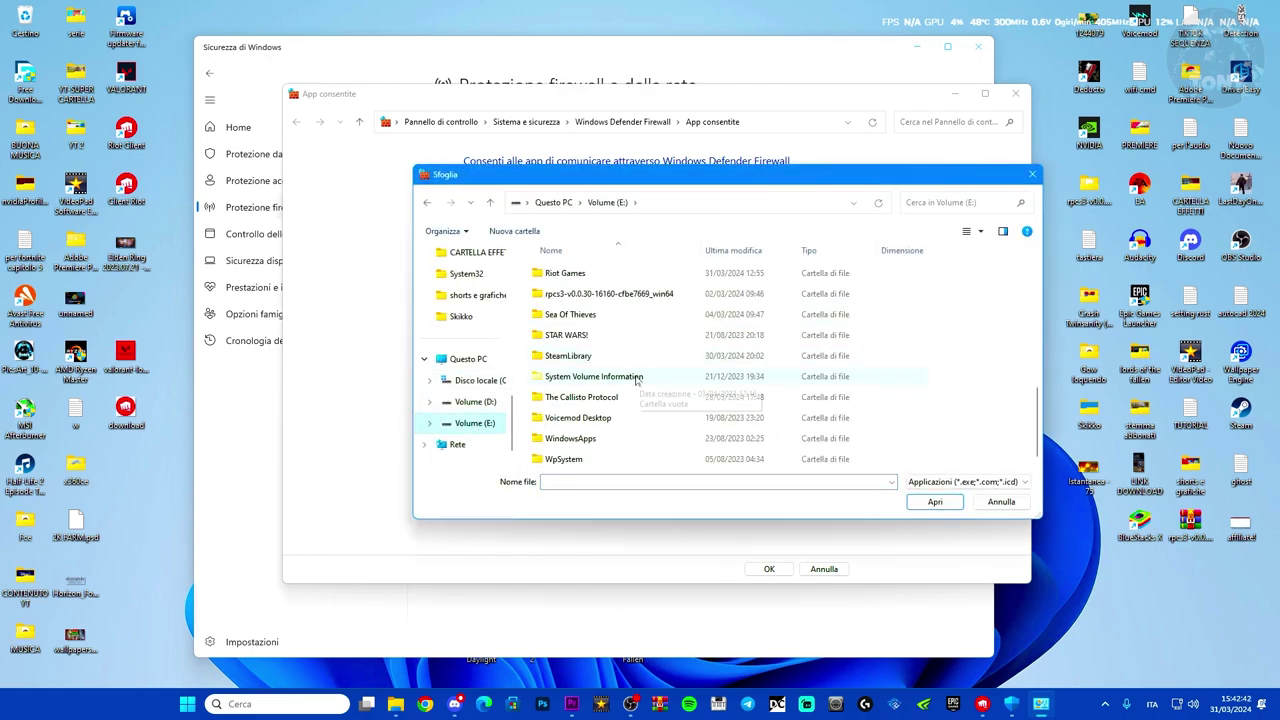
scroll(636, 379, up, 2)
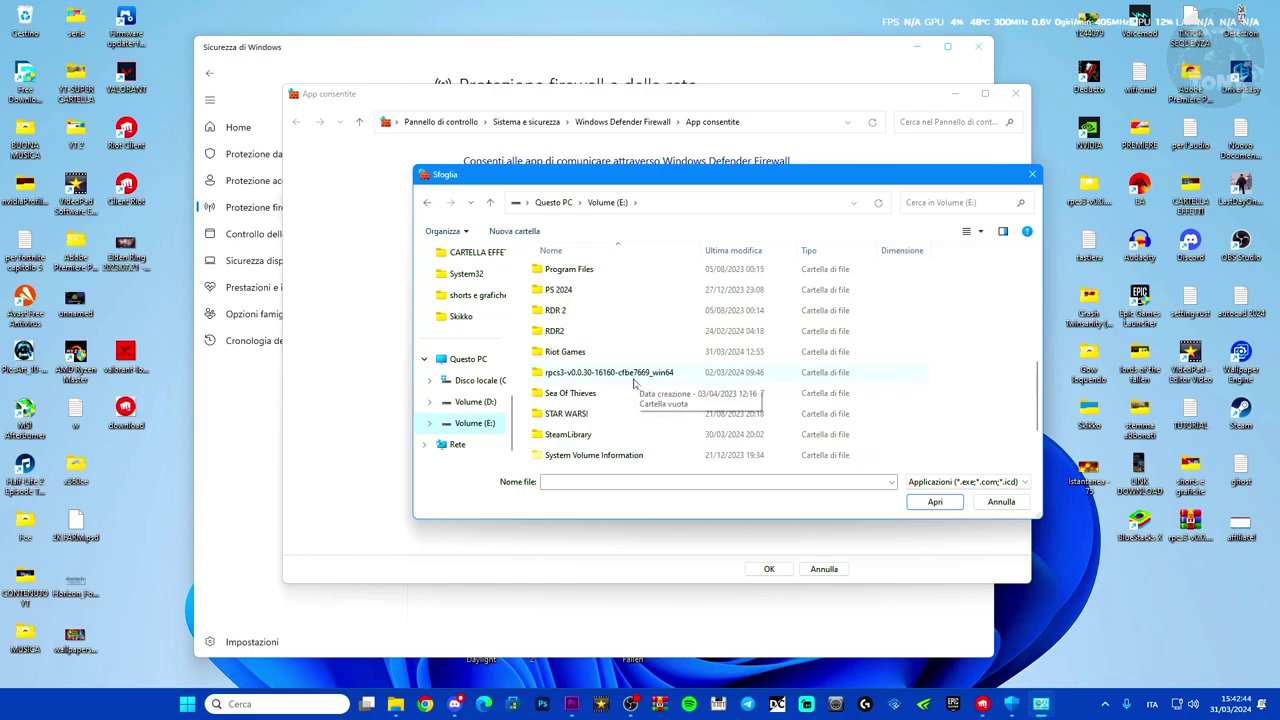
double_click(600, 352)
double_click(588, 292)
double_click(590, 275)
click(581, 315)
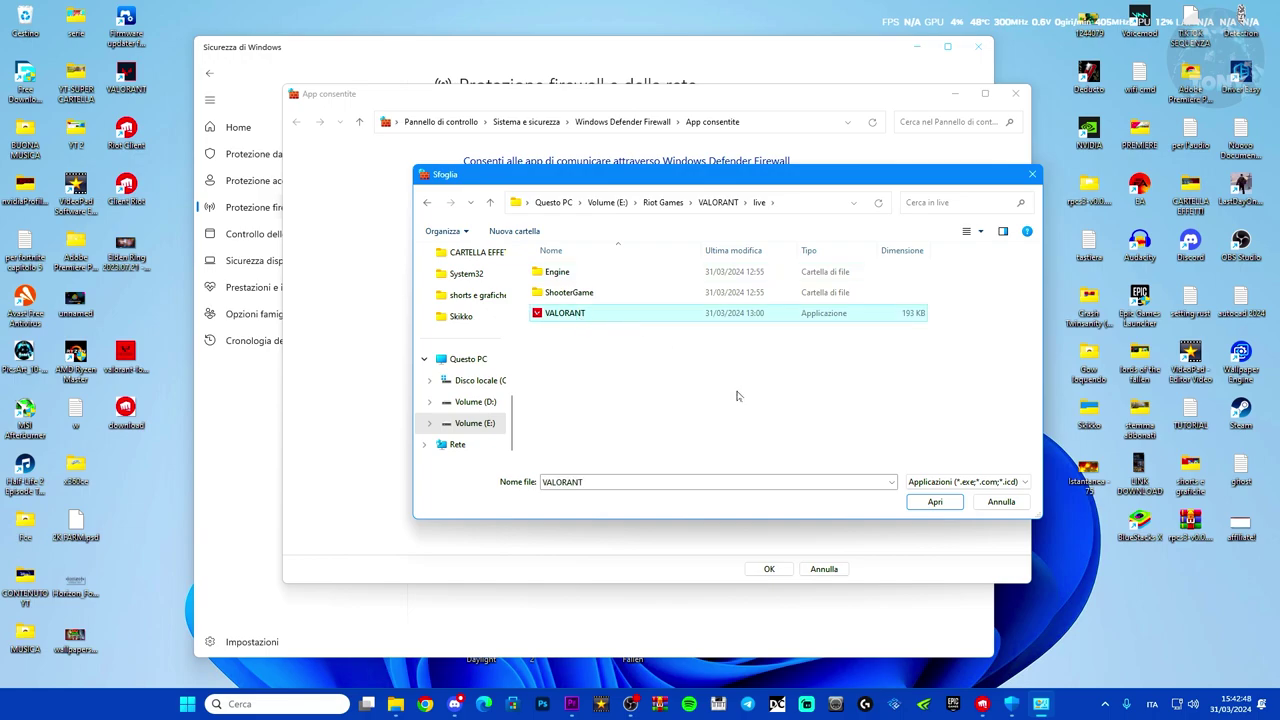
click(934, 501)
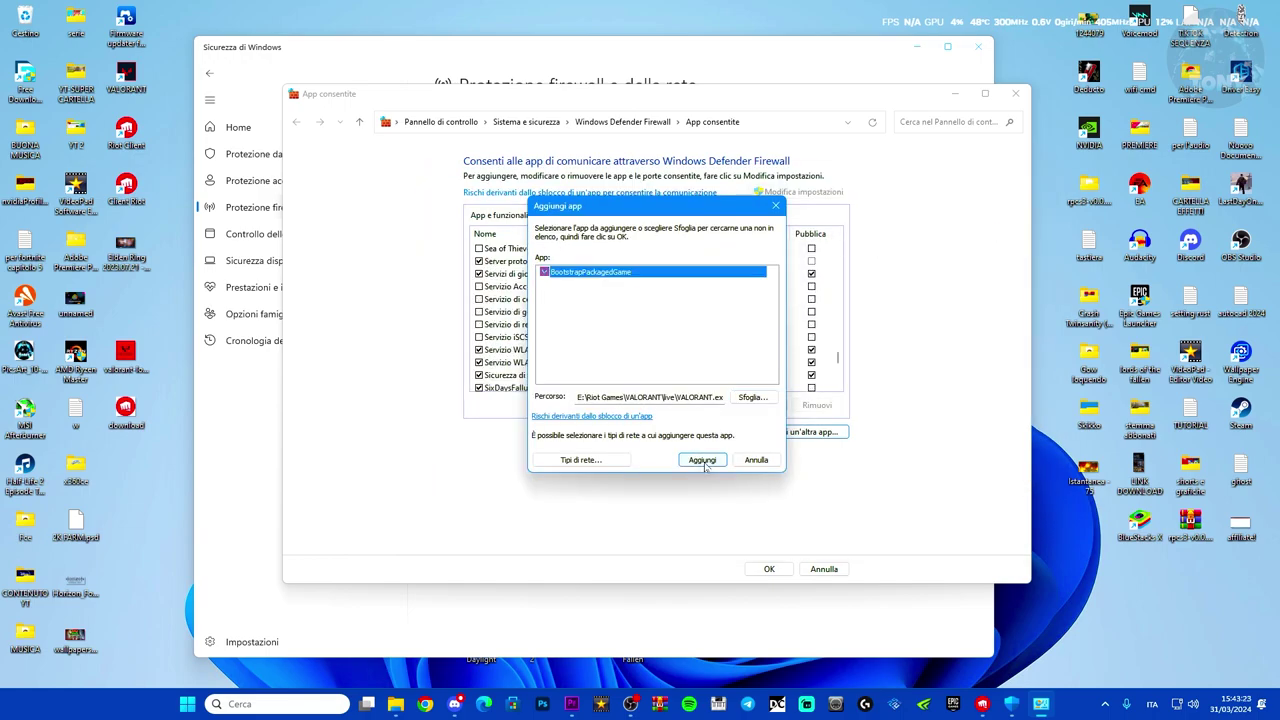
Step: Try to add BootstrapPackagedGame to the allowed apps and close the add-app dialog
click(633, 285)
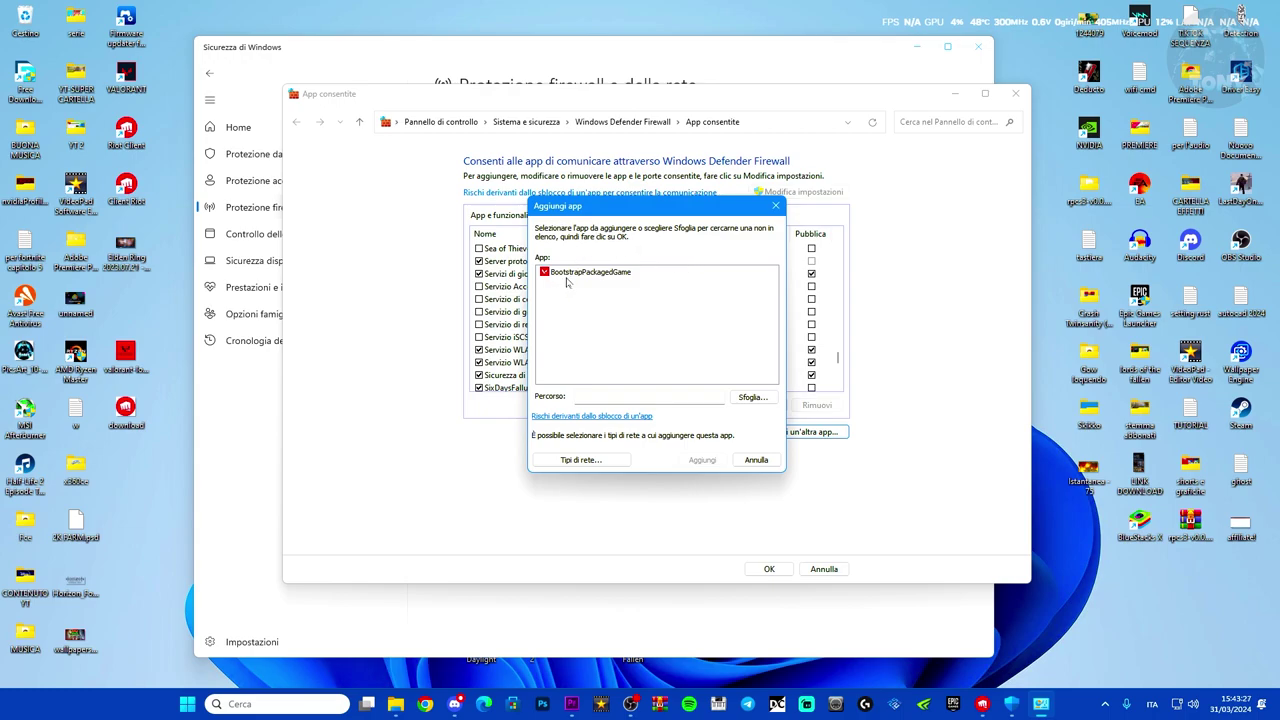
click(633, 272)
click(702, 460)
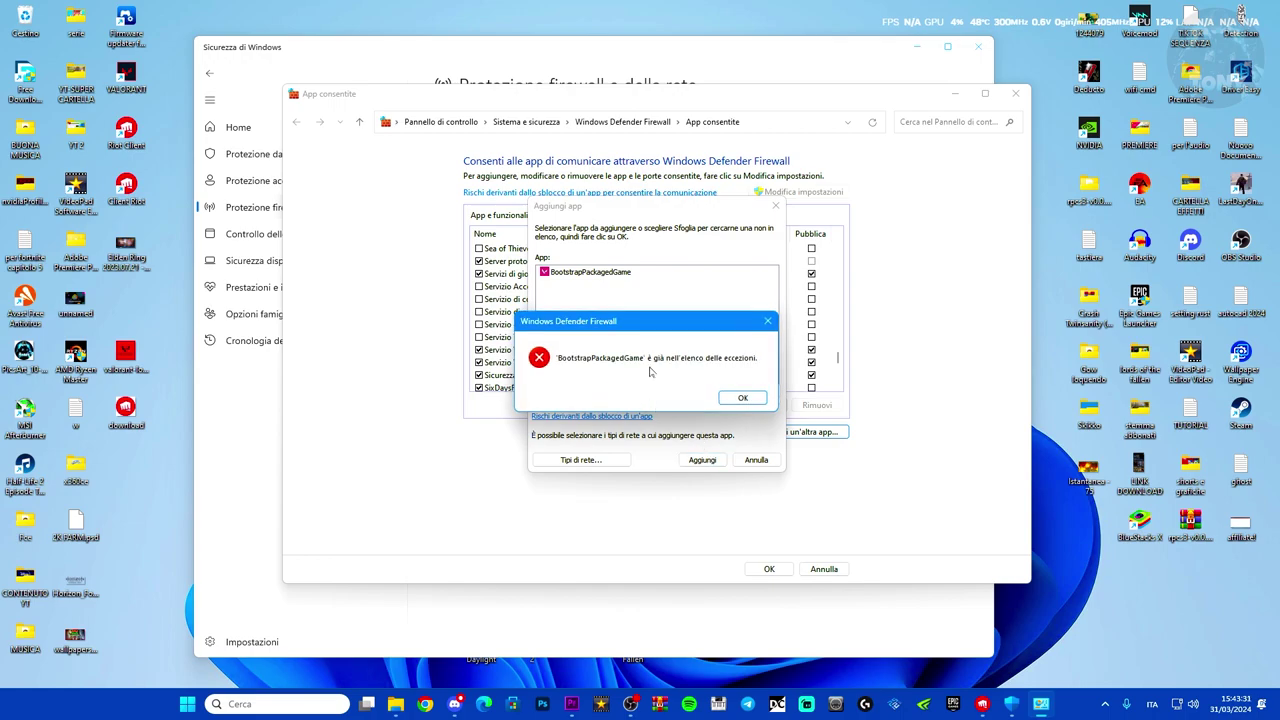
click(743, 398)
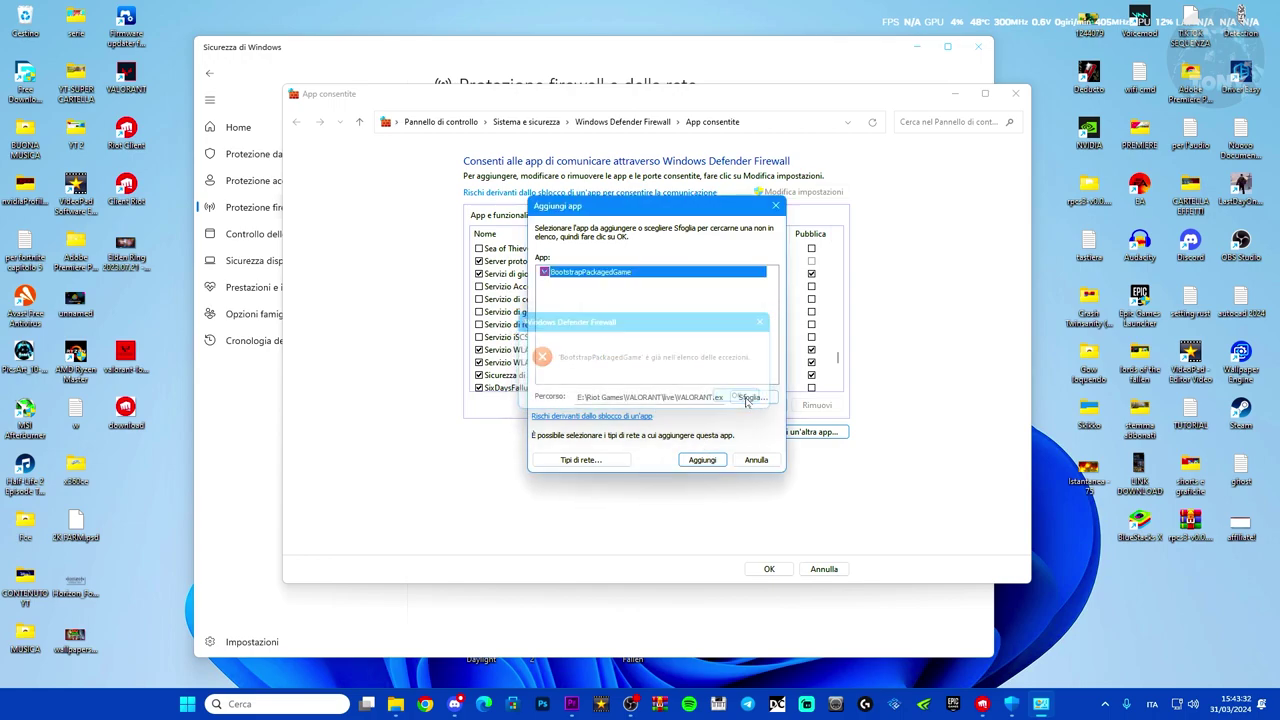
click(755, 460)
Step: Change the network permissions of the BootstrapPackagedGame entry in the allowed apps list and save the list
scroll(709, 357, up, 15)
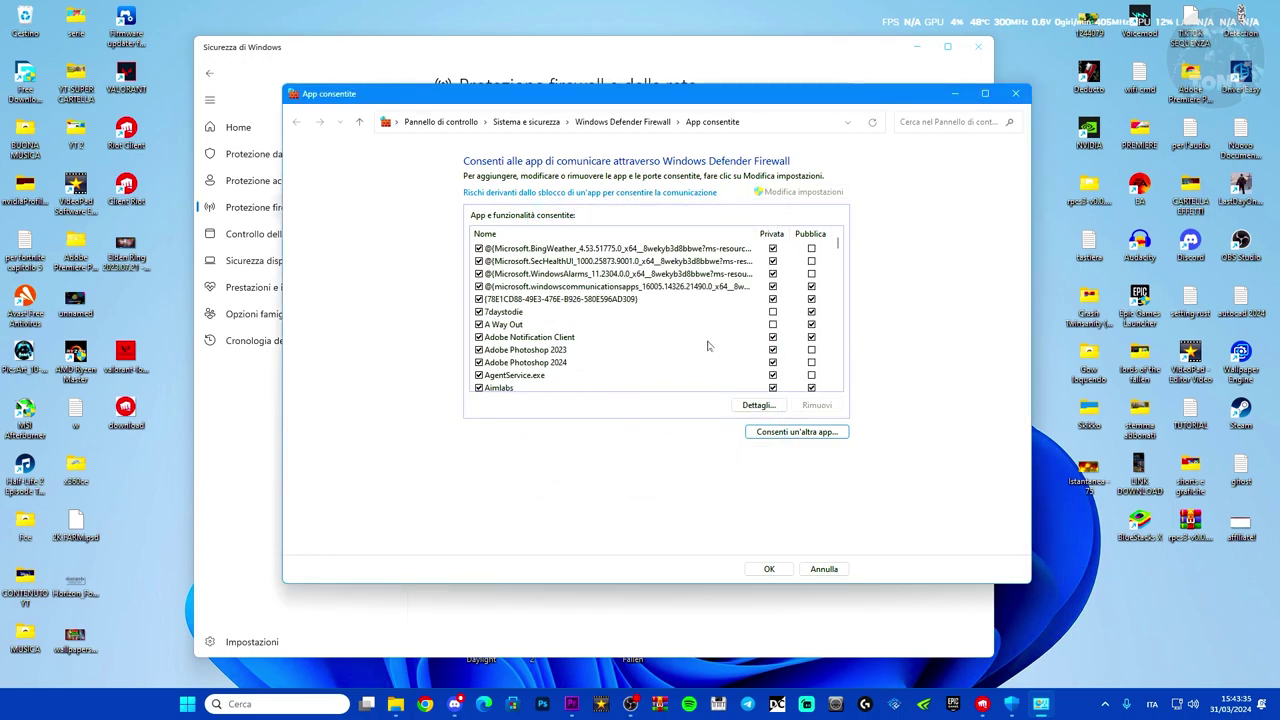
scroll(708, 346, down, 7)
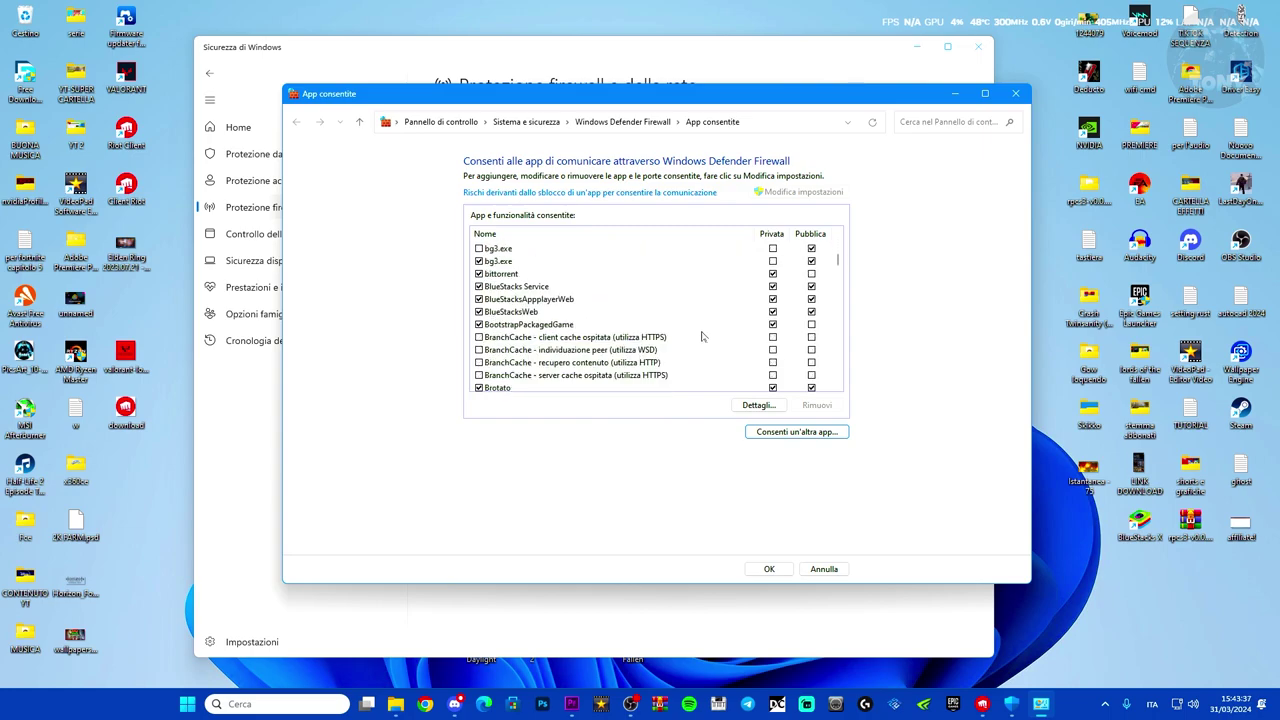
click(503, 326)
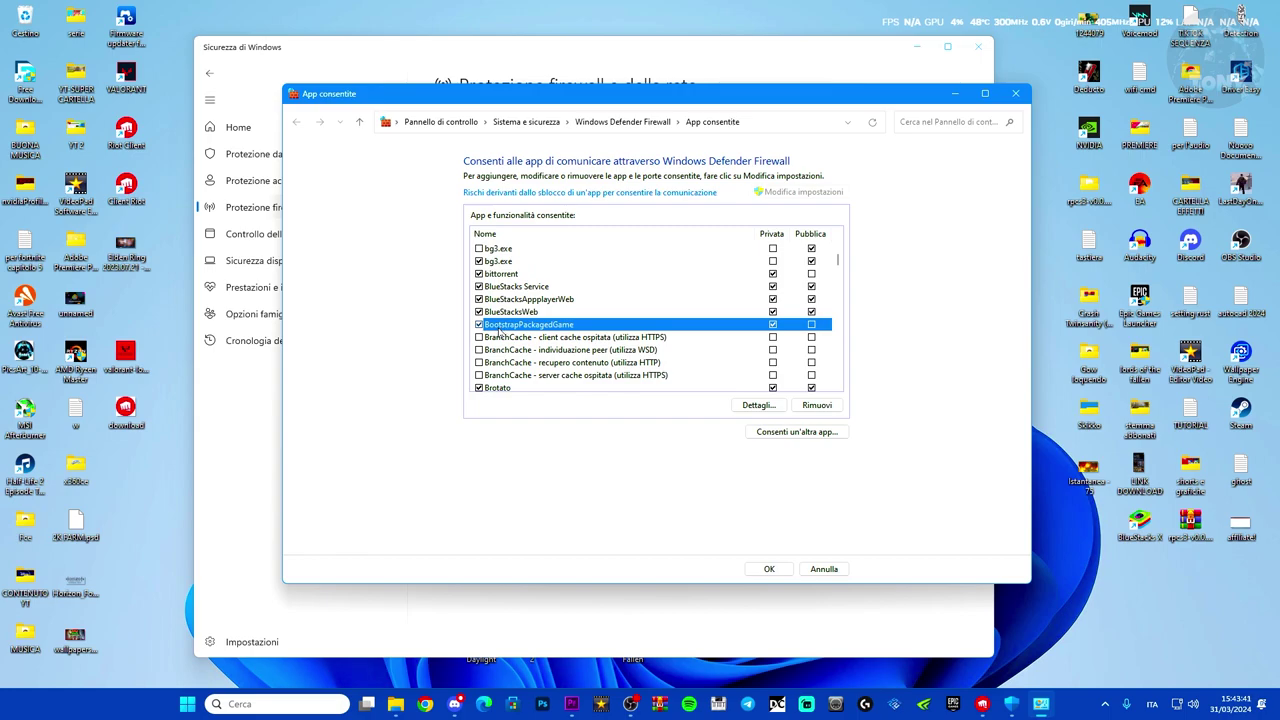
click(773, 325)
click(769, 569)
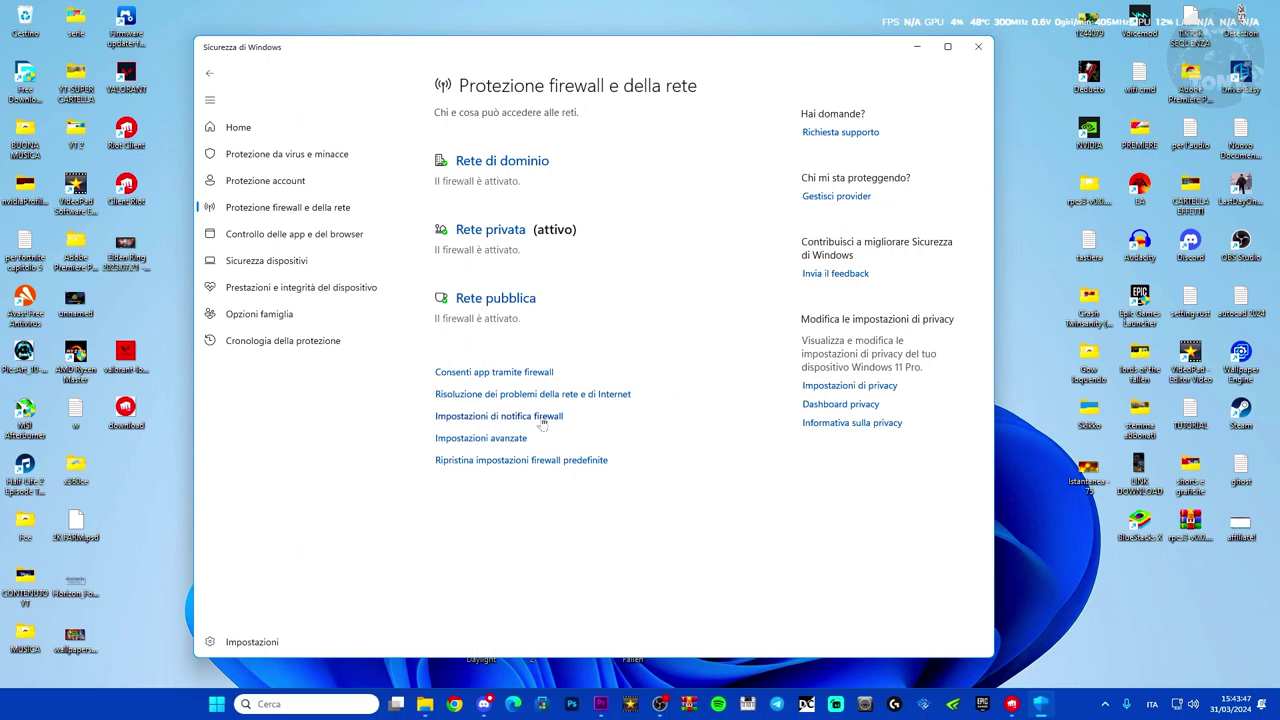
Step: Reopen the allowed apps list for editing and add RiotClientServices from E:\Riot Games\Riot Client
click(495, 372)
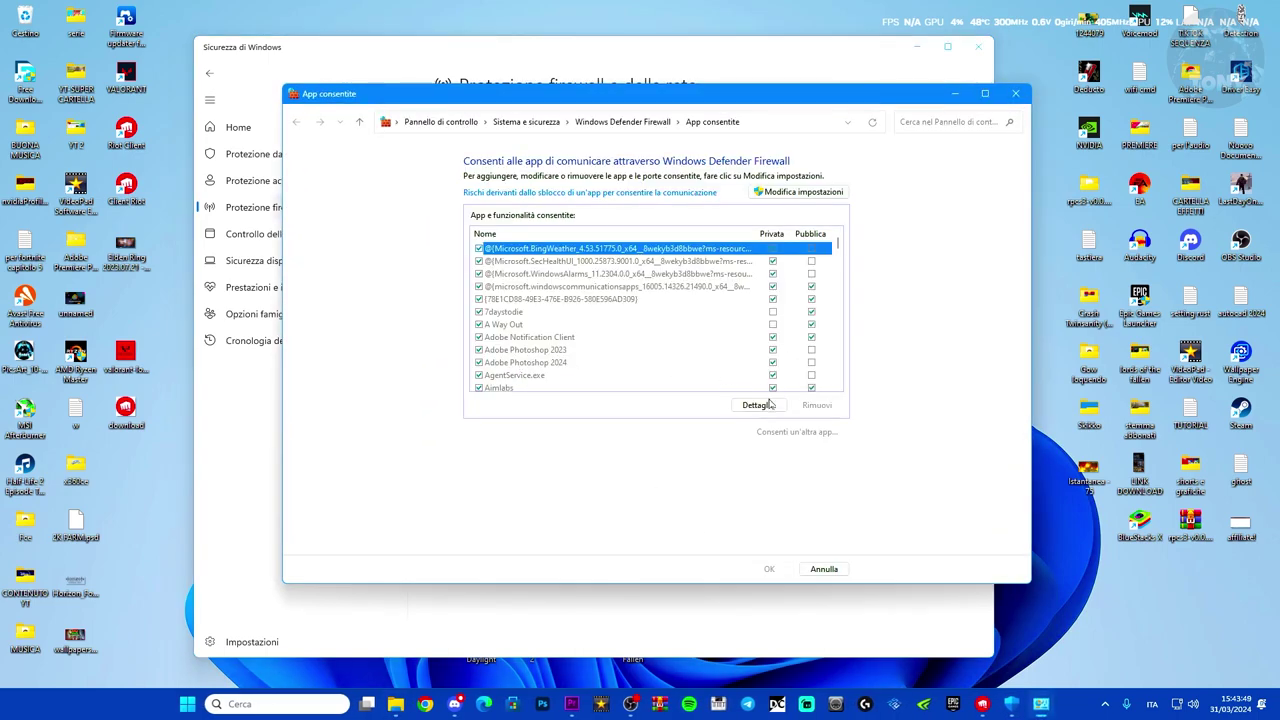
click(798, 191)
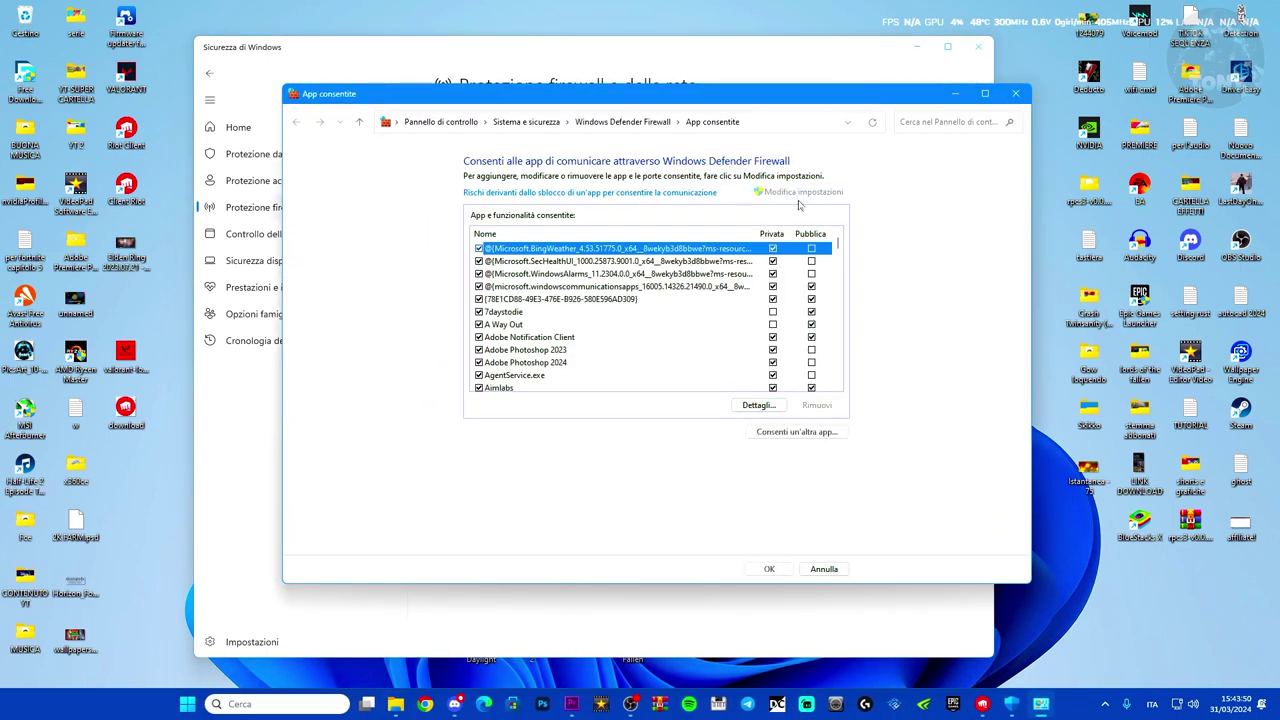
click(782, 432)
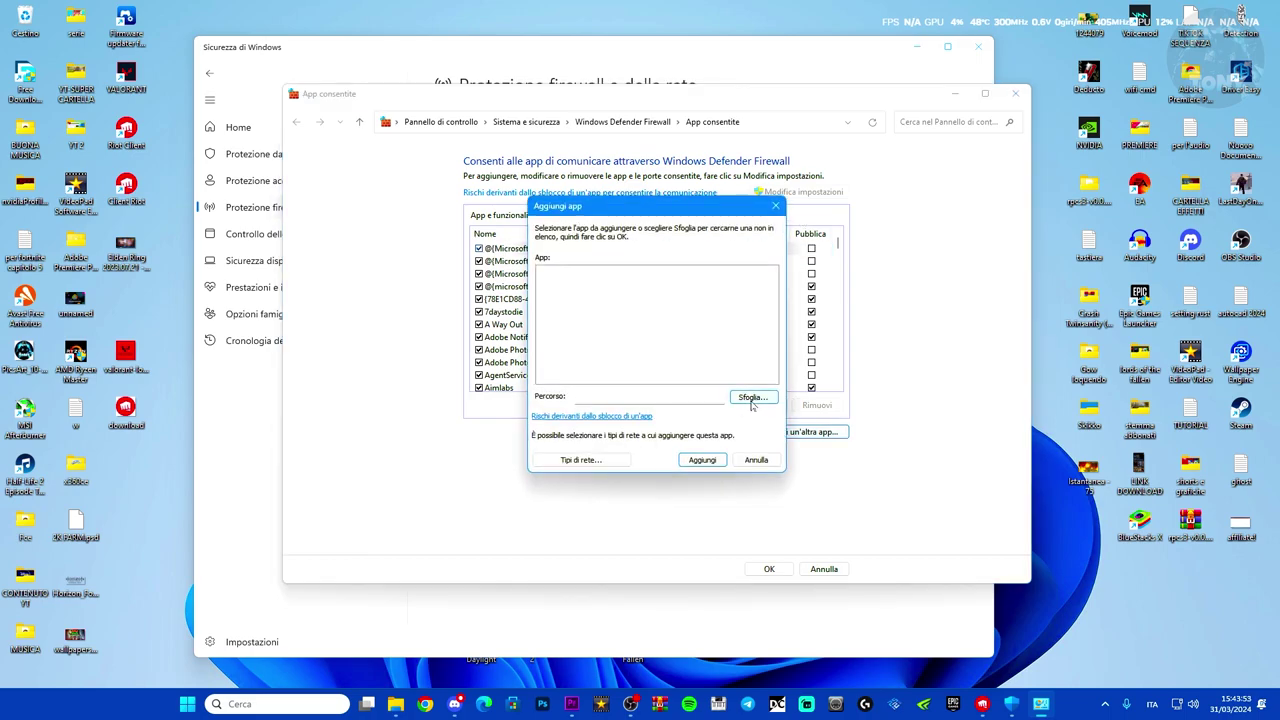
click(752, 397)
click(475, 423)
scroll(650, 407, down, 3)
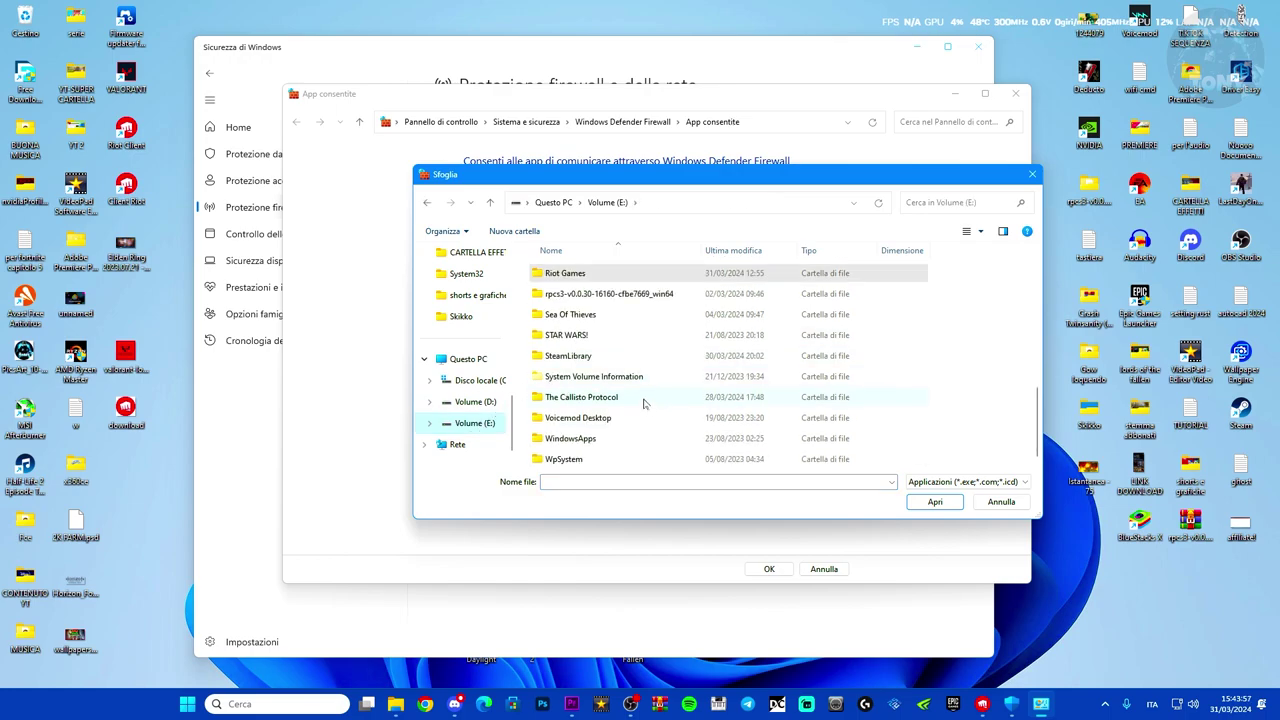
scroll(626, 413, up, 1)
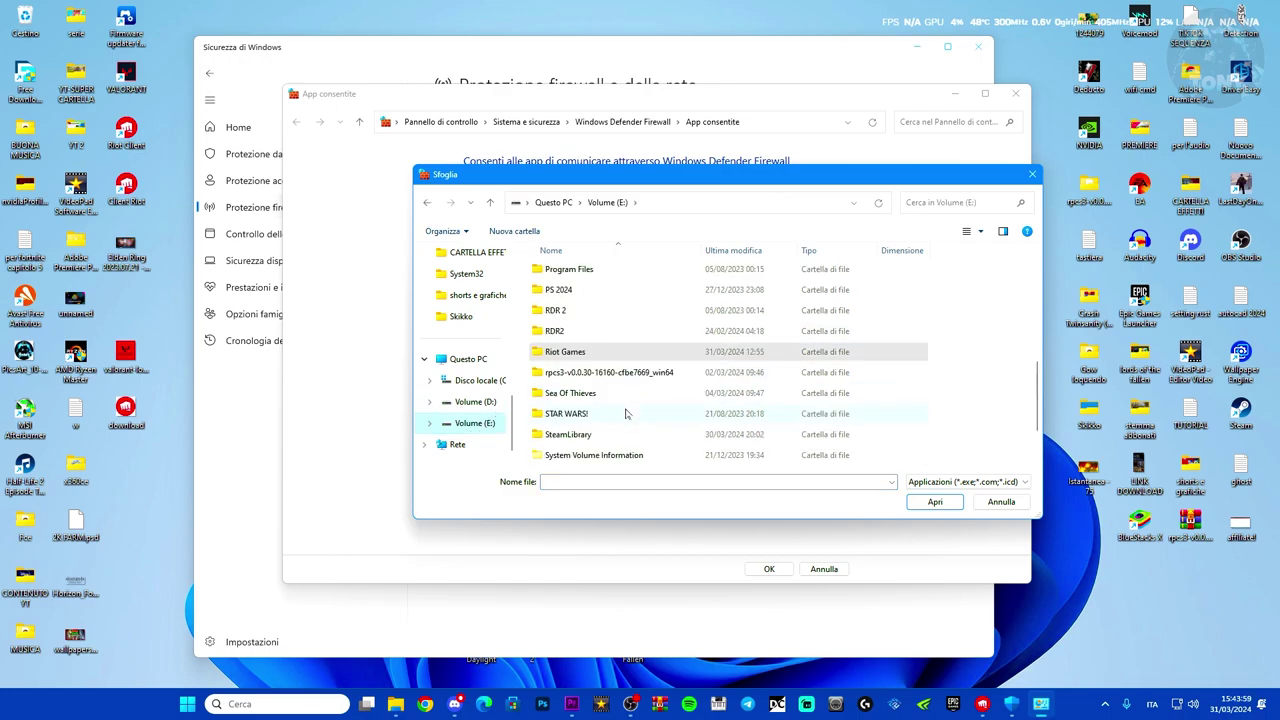
double_click(588, 355)
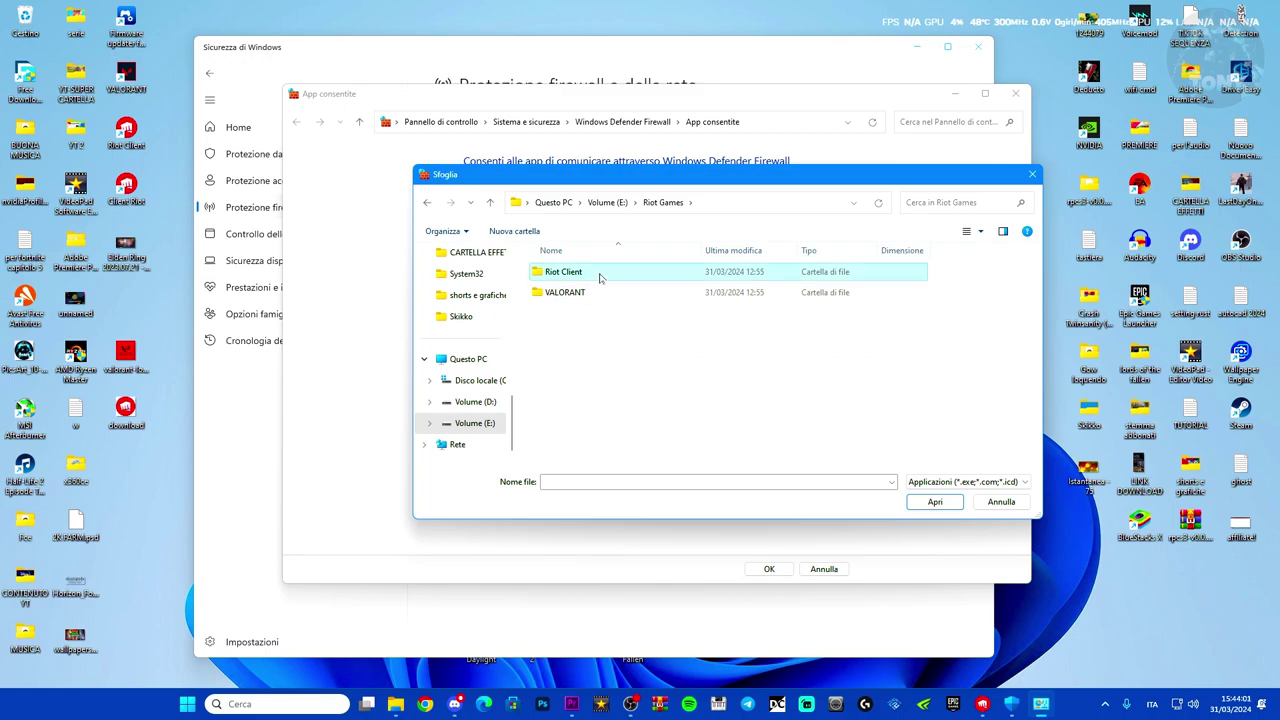
double_click(600, 273)
click(578, 355)
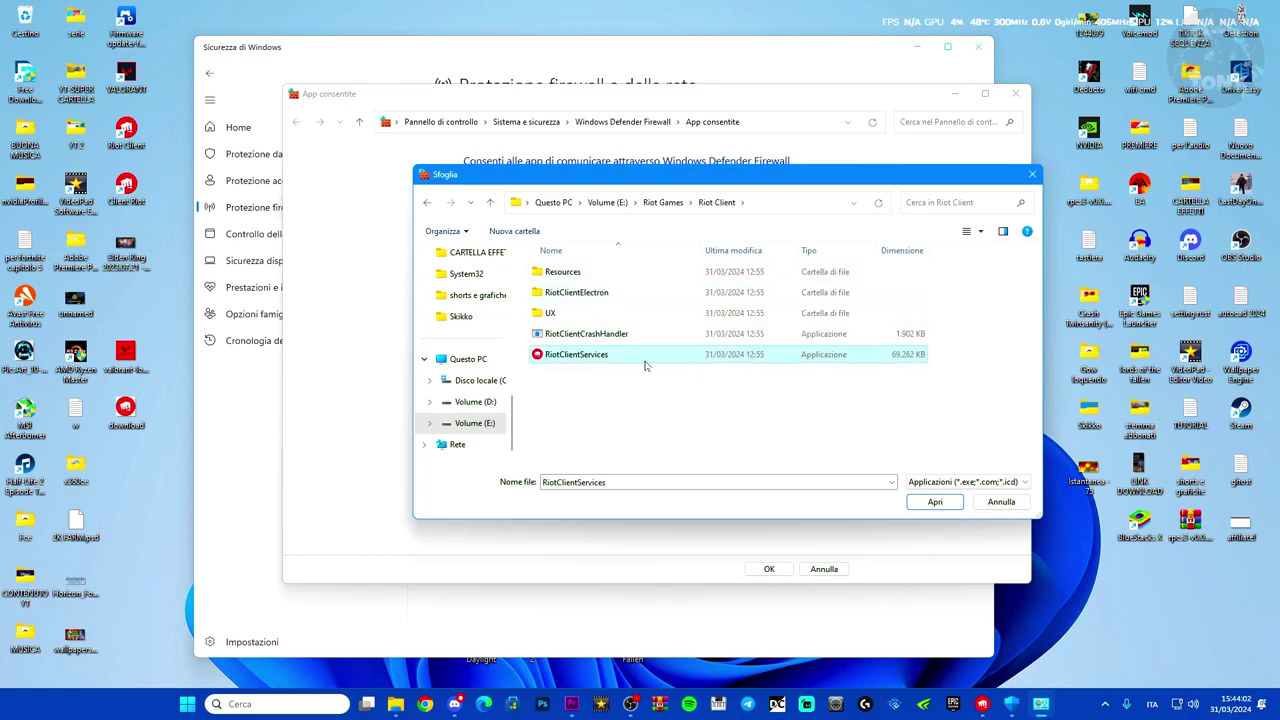
click(933, 502)
click(710, 465)
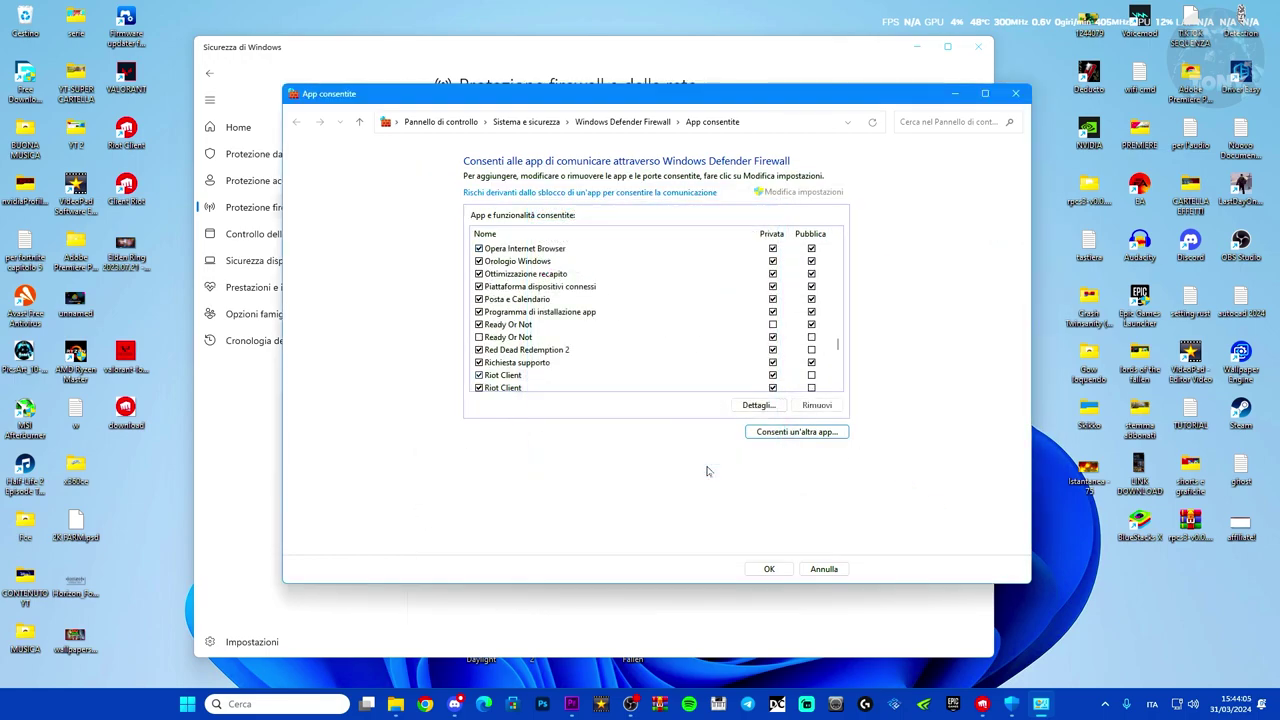
Step: Allow both Riot Client entries on Pubblica networks, saving the list and closing Windows Security
click(515, 340)
click(541, 329)
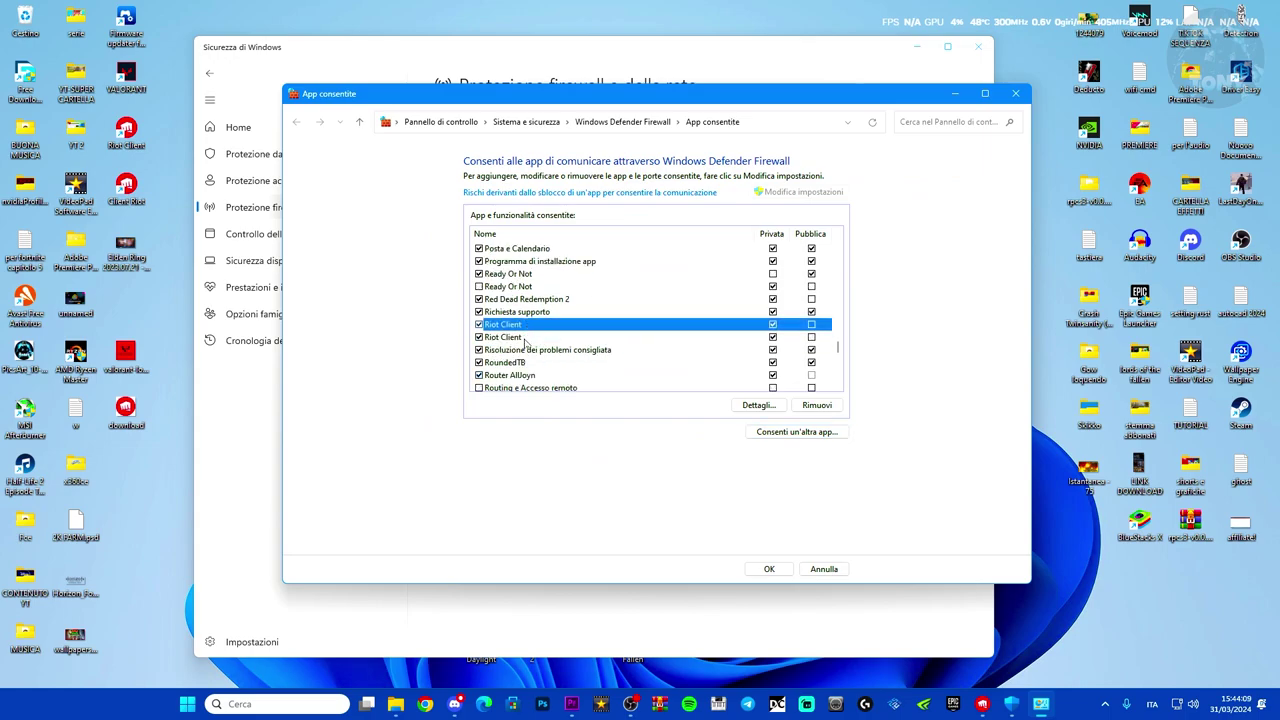
click(522, 339)
click(812, 337)
click(769, 568)
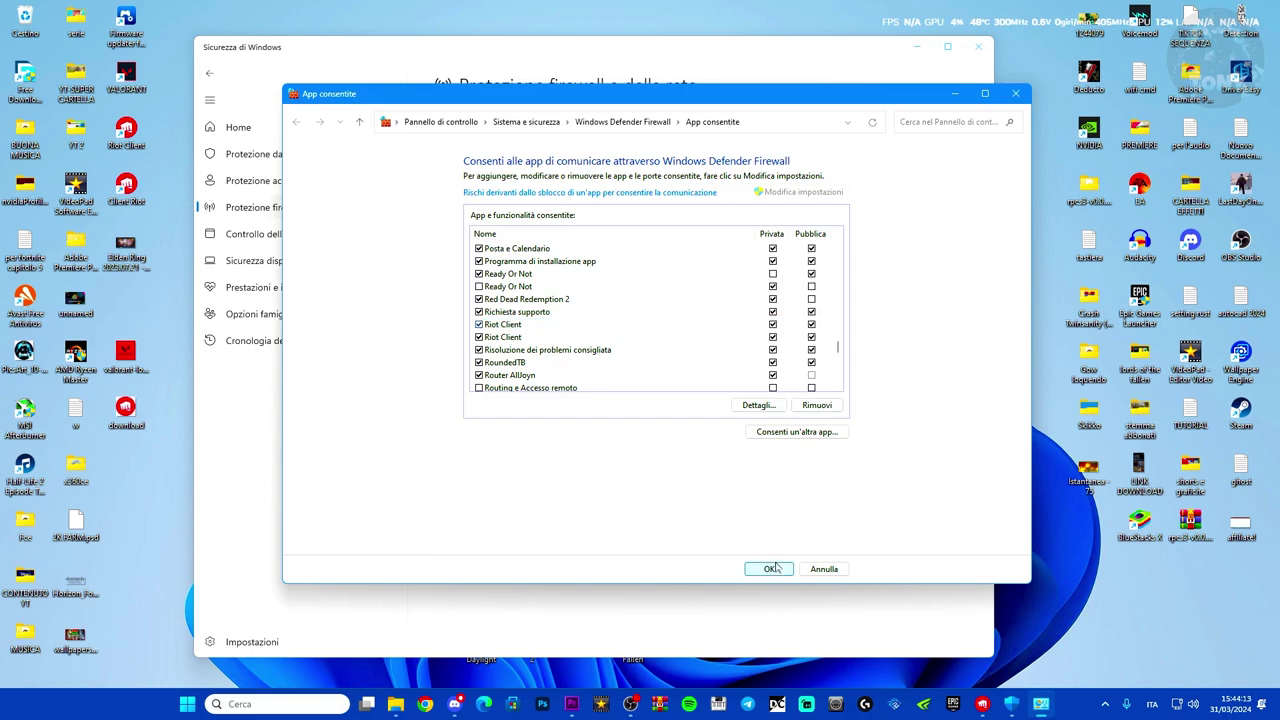
drag(551, 60, 571, 60)
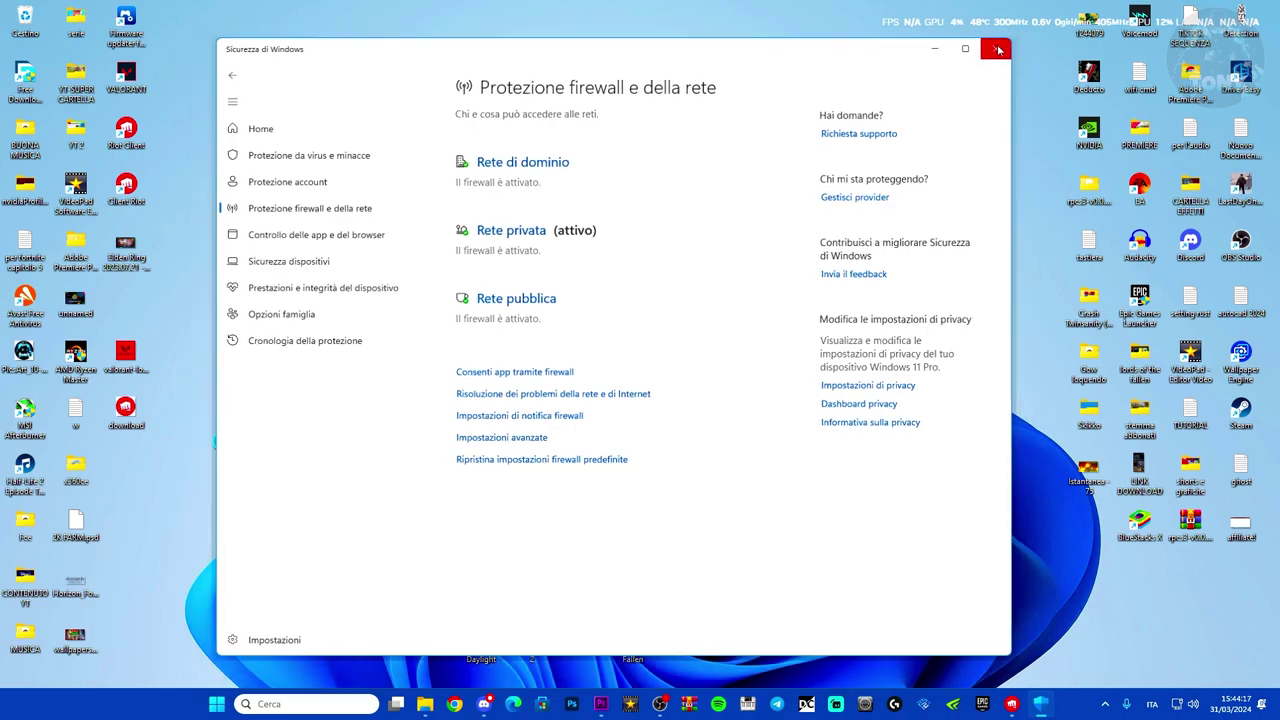
click(999, 49)
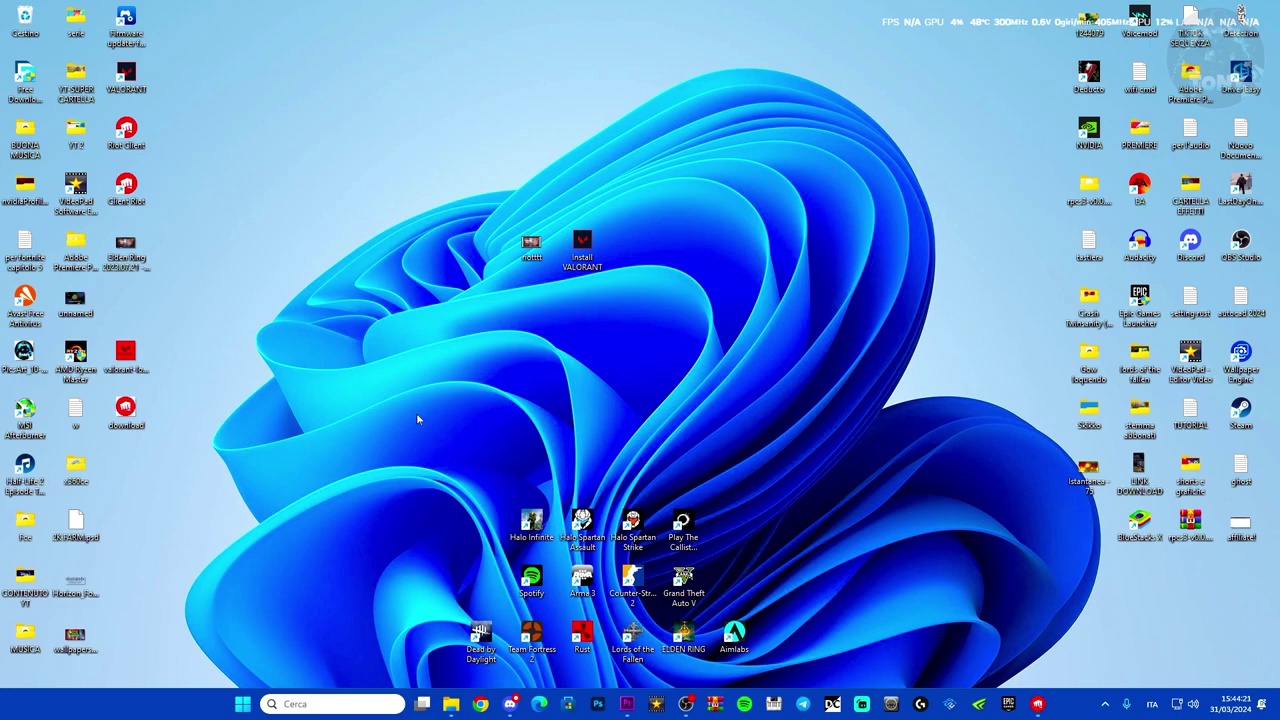
Step: Open File Explorer at Questo PC and move its window aside to uncover the desktop icons
click(451, 704)
click(234, 430)
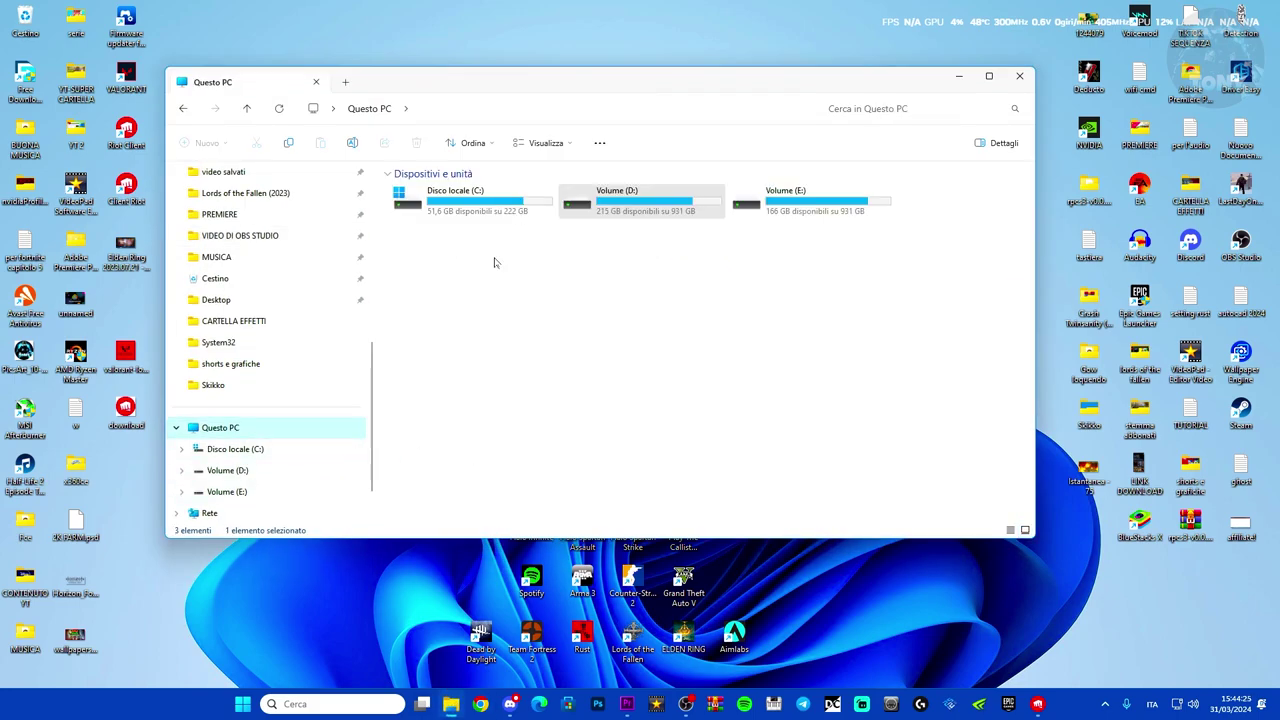
drag(516, 84, 926, 116)
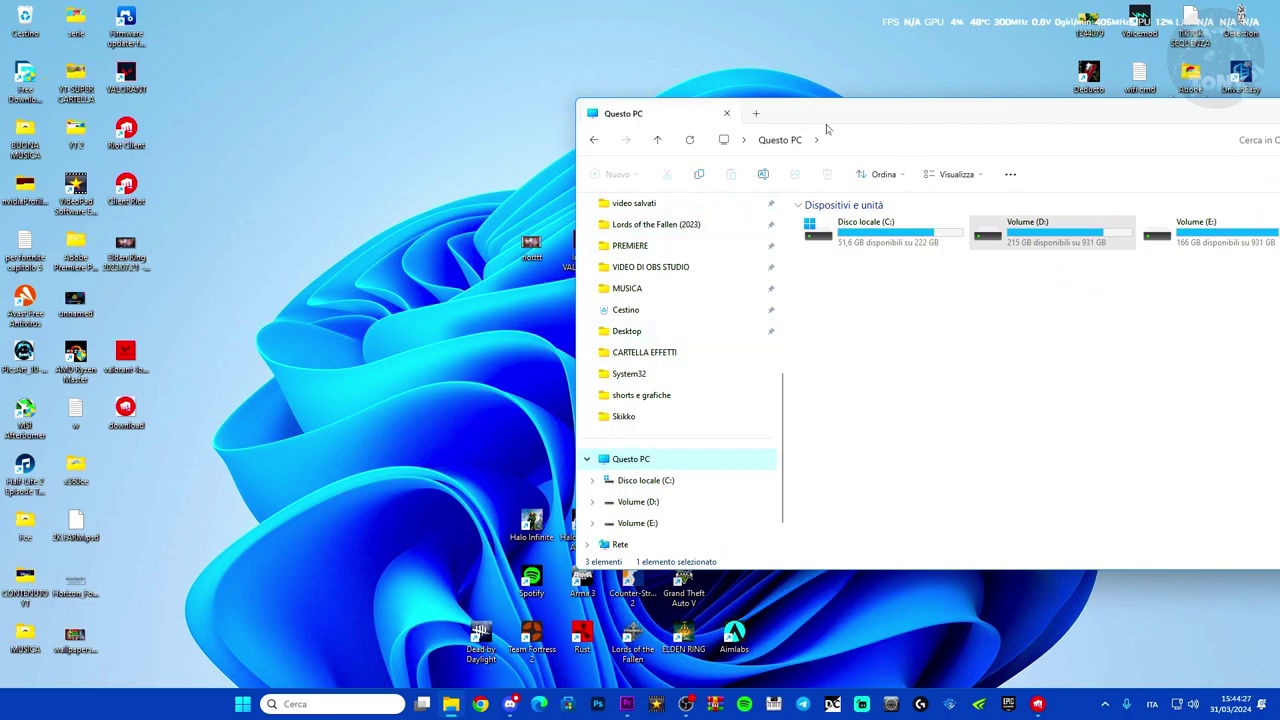
drag(817, 128, 835, 128)
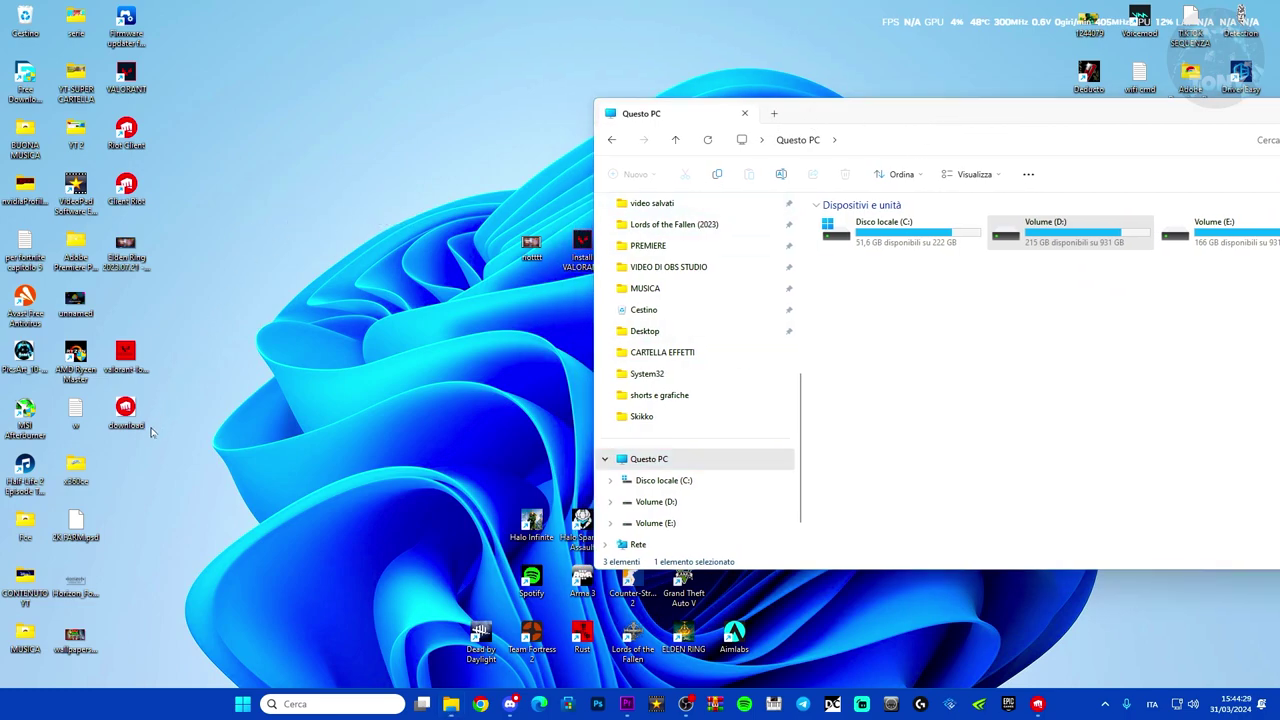
Step: Group the Install VALORANT, VALORANT, Riot Client and Client Riot icons together in the empty area of the desktop
drag(582, 245, 379, 190)
drag(125, 135, 430, 300)
drag(125, 188, 483, 302)
drag(125, 80, 379, 300)
Step: Look through the folders on Volume (E:) in File Explorer and close the window
drag(913, 112, 886, 97)
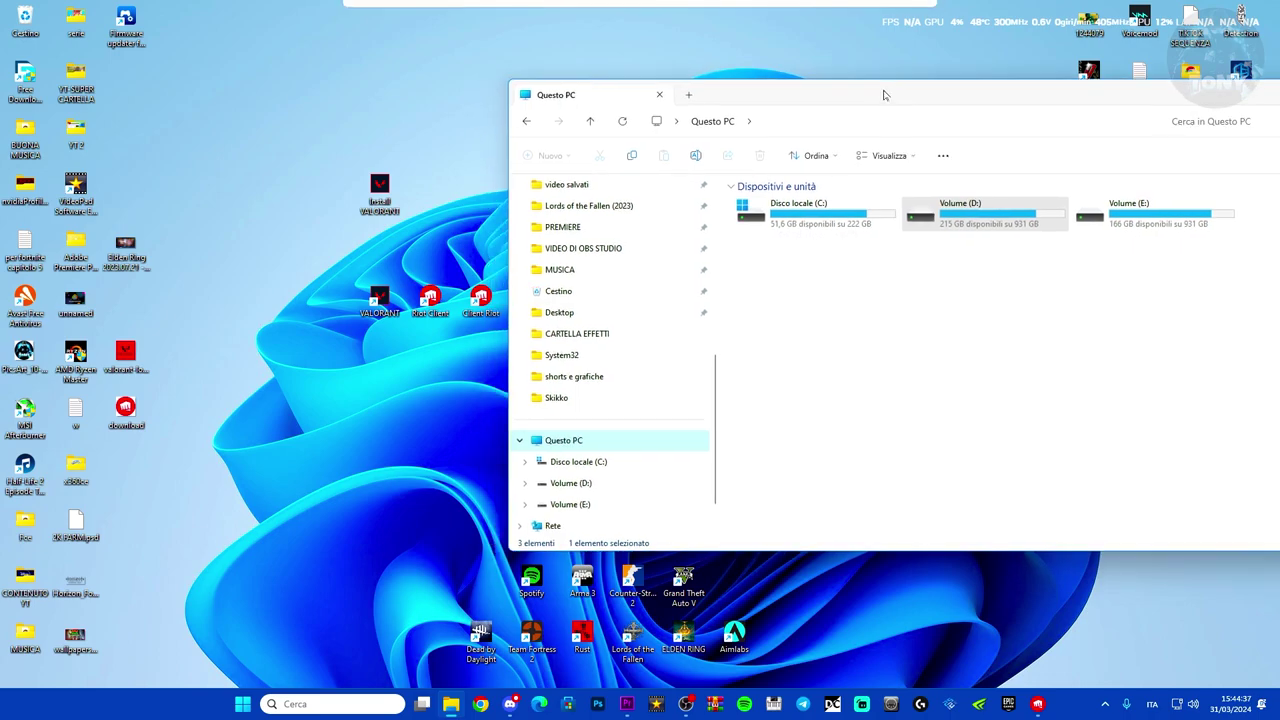
click(1137, 220)
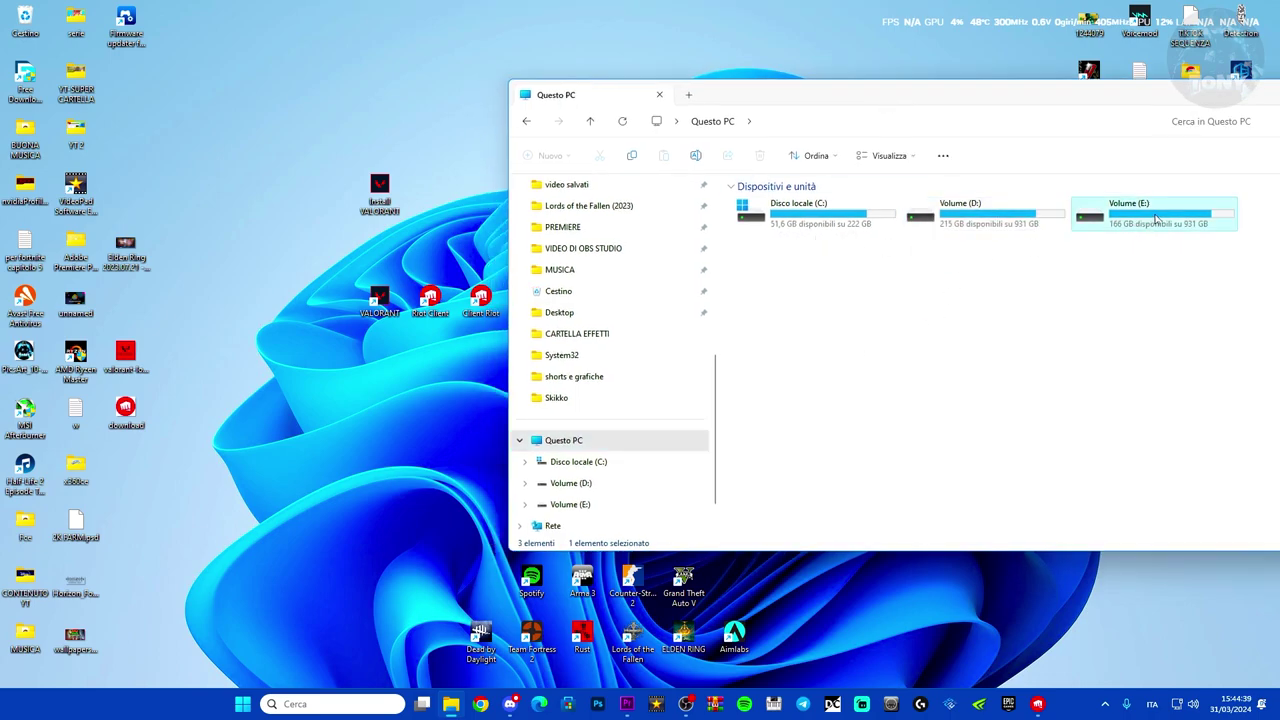
double_click(1157, 212)
scroll(933, 322, down, 8)
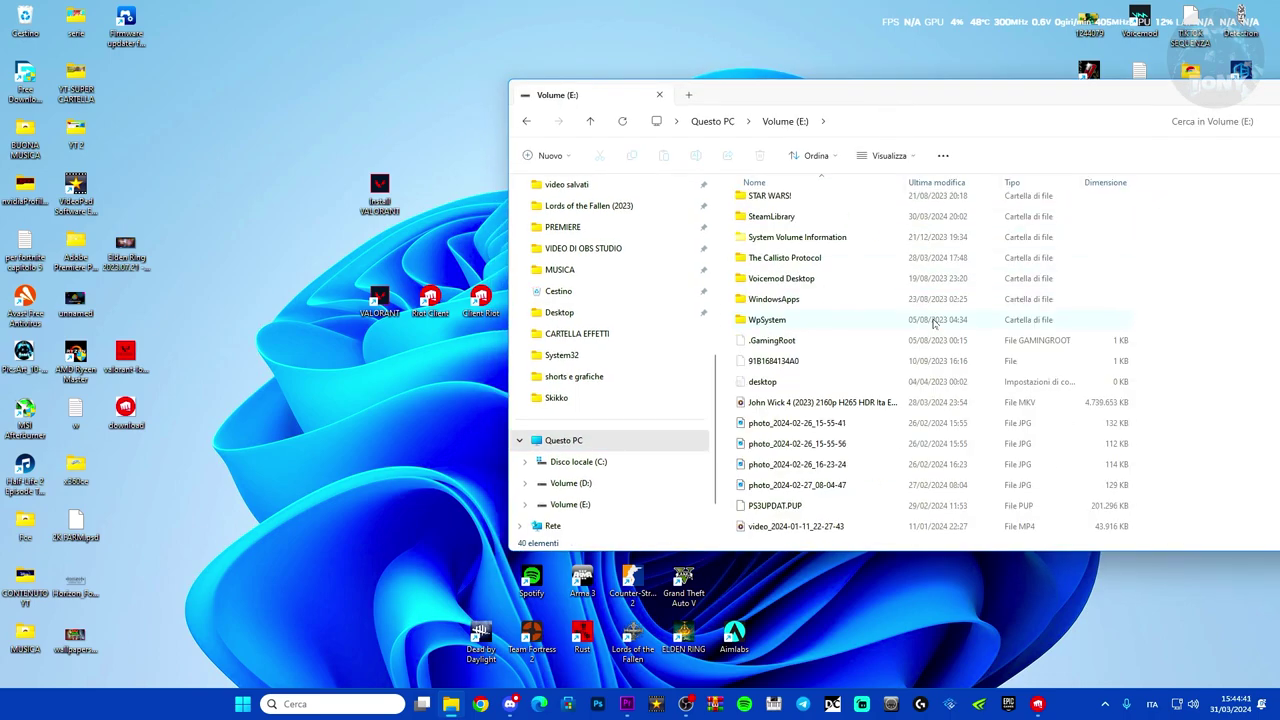
scroll(920, 345, up, 7)
drag(986, 100, 582, 121)
click(960, 114)
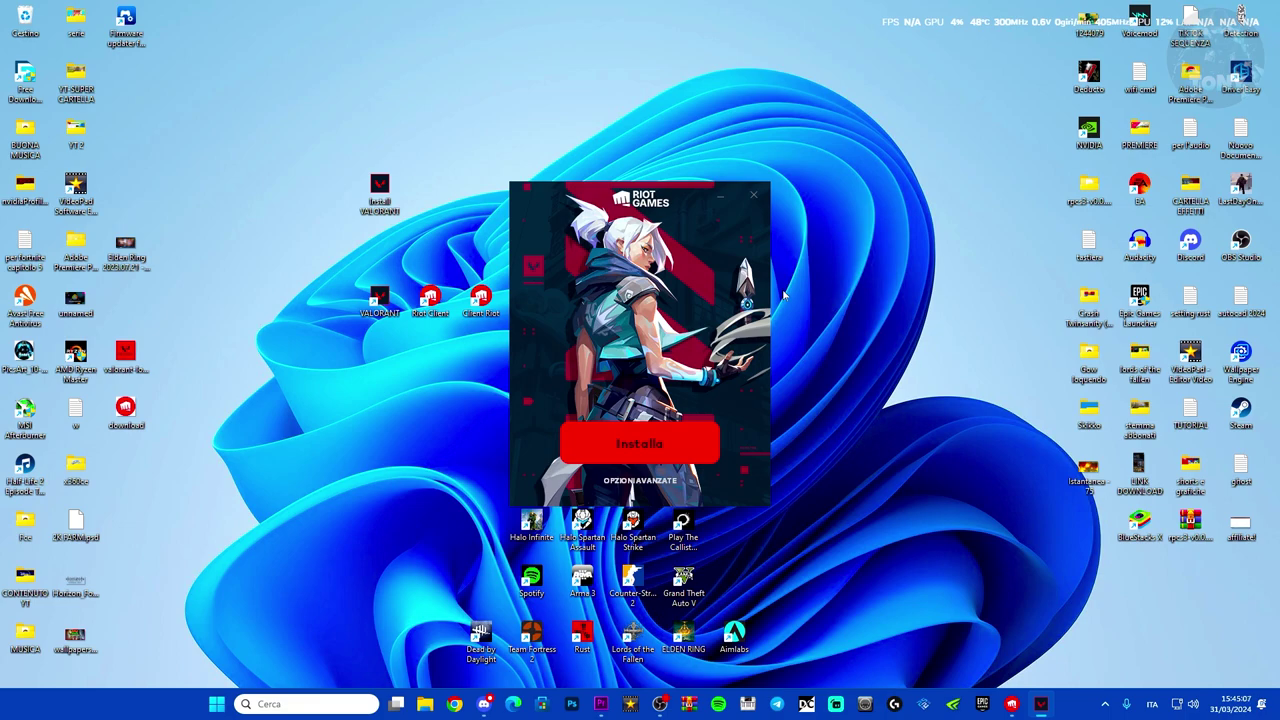
Step: Choose Volume (E:) as the installation location in the VALORANT installer's advanced options and close the installer without installing
click(640, 481)
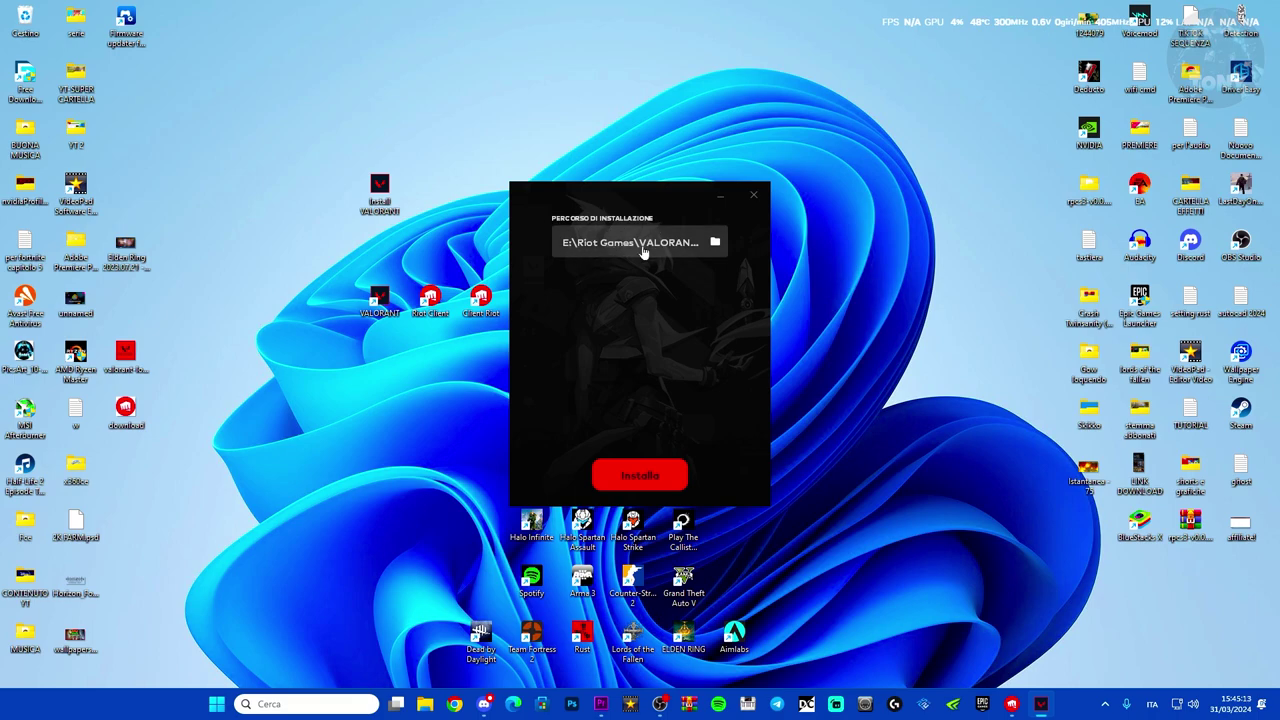
click(716, 243)
scroll(689, 326, down, 8)
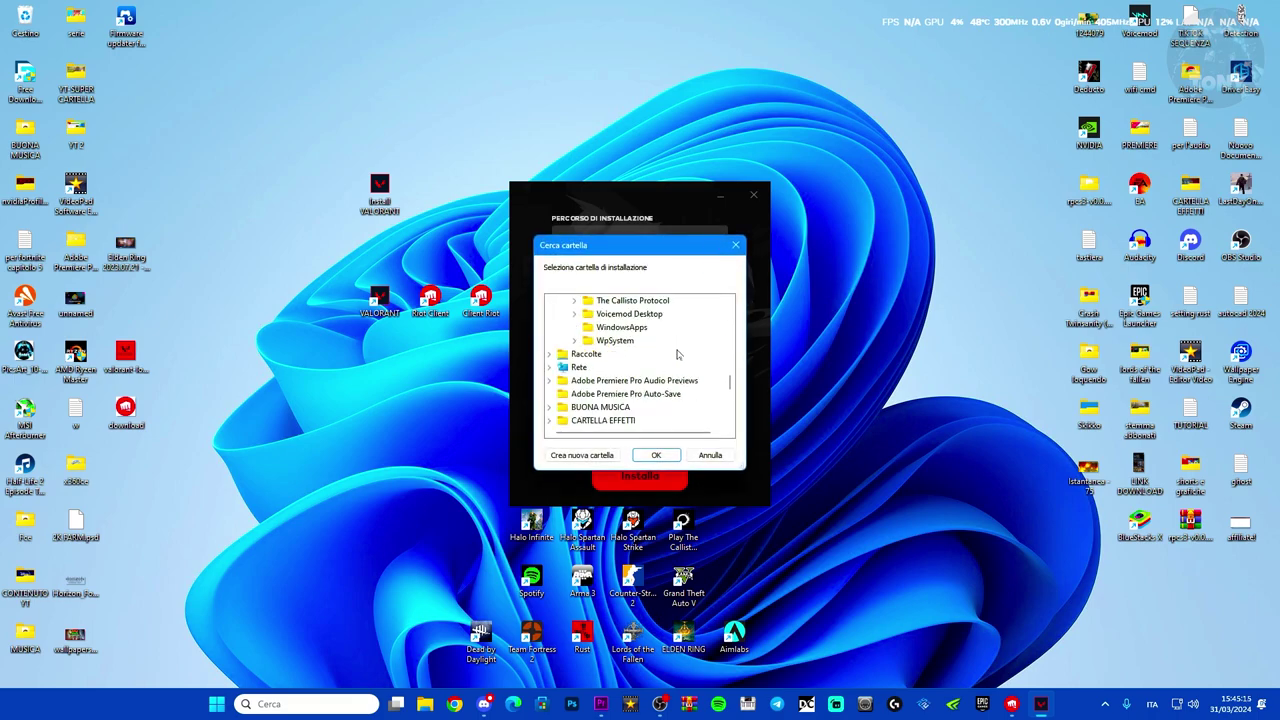
scroll(630, 398, up, 10)
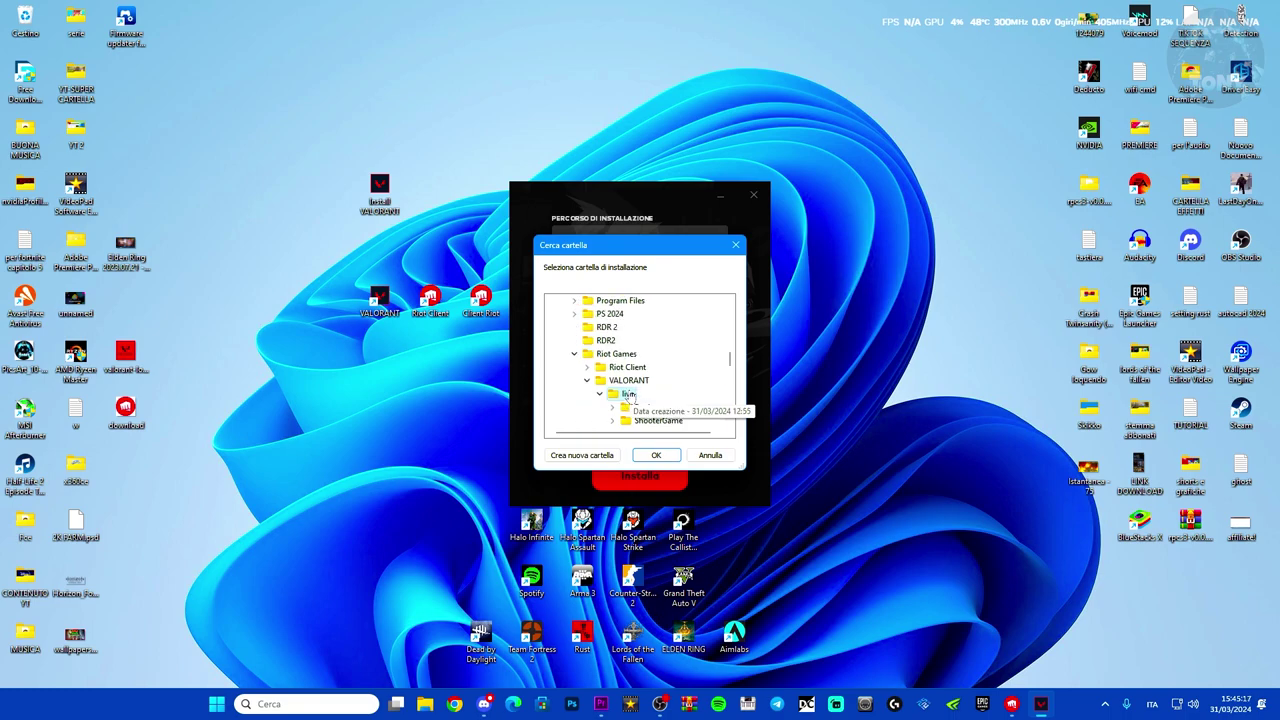
click(605, 394)
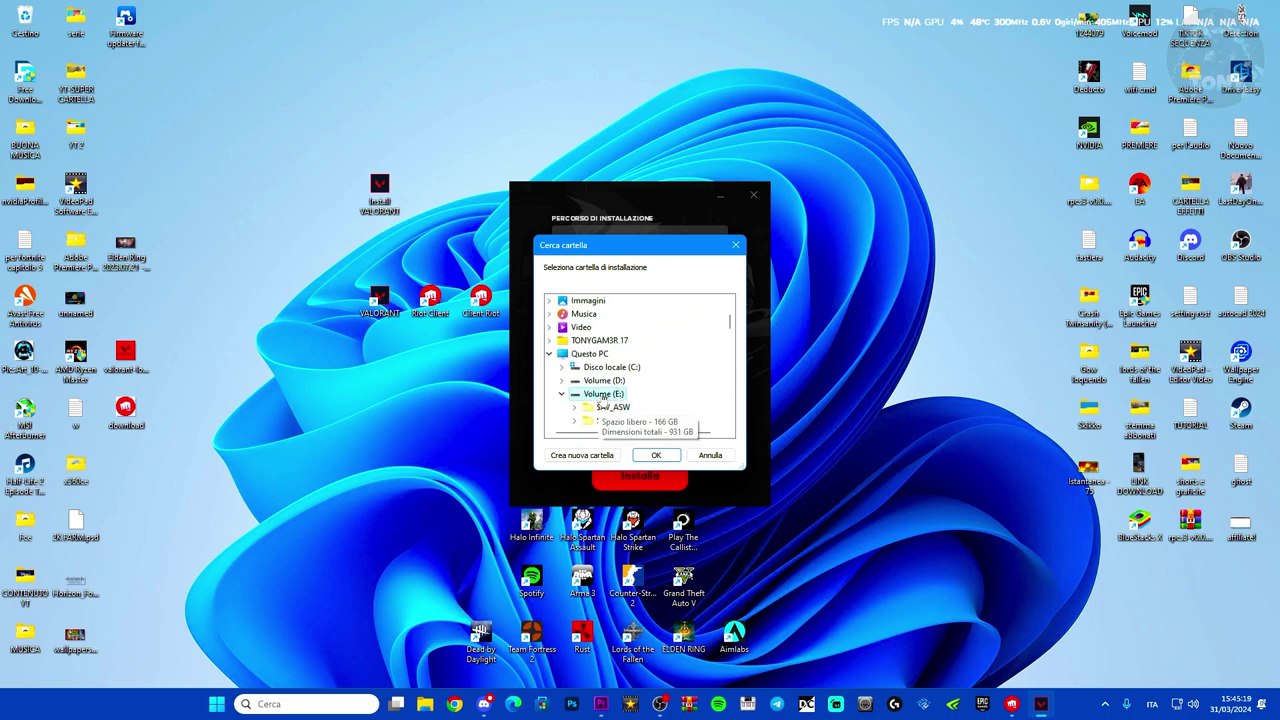
click(656, 455)
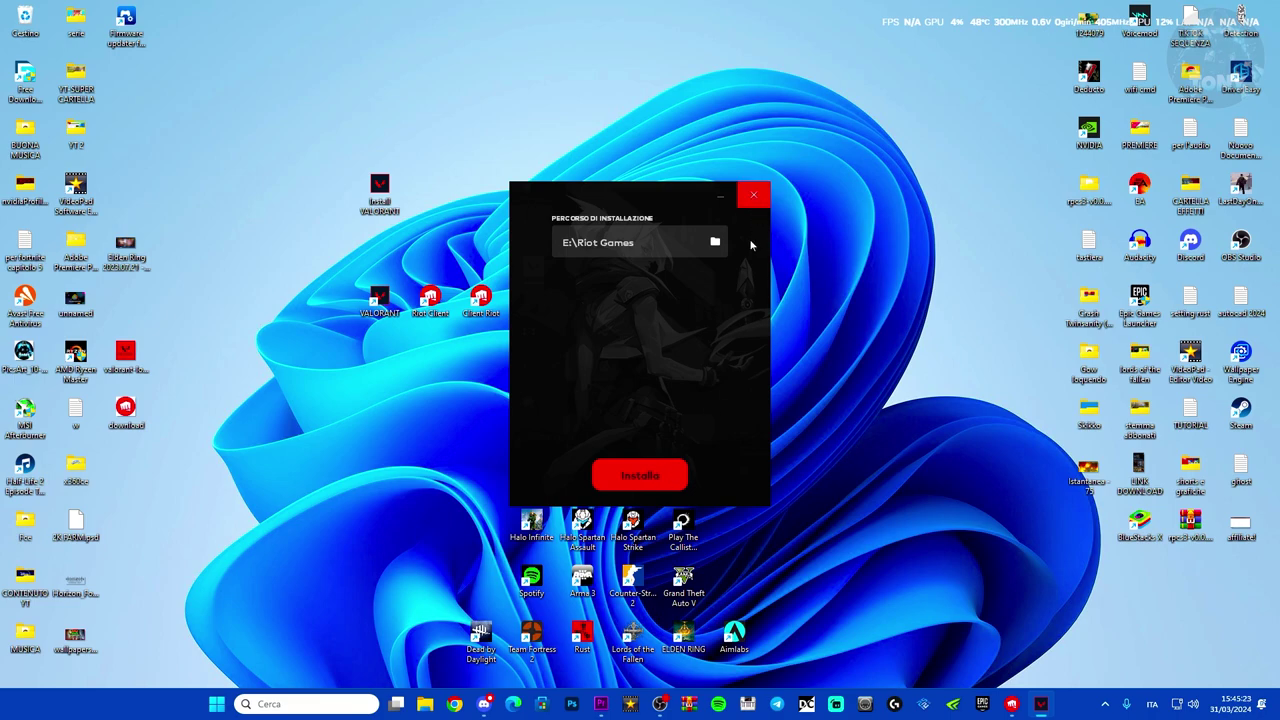
click(755, 197)
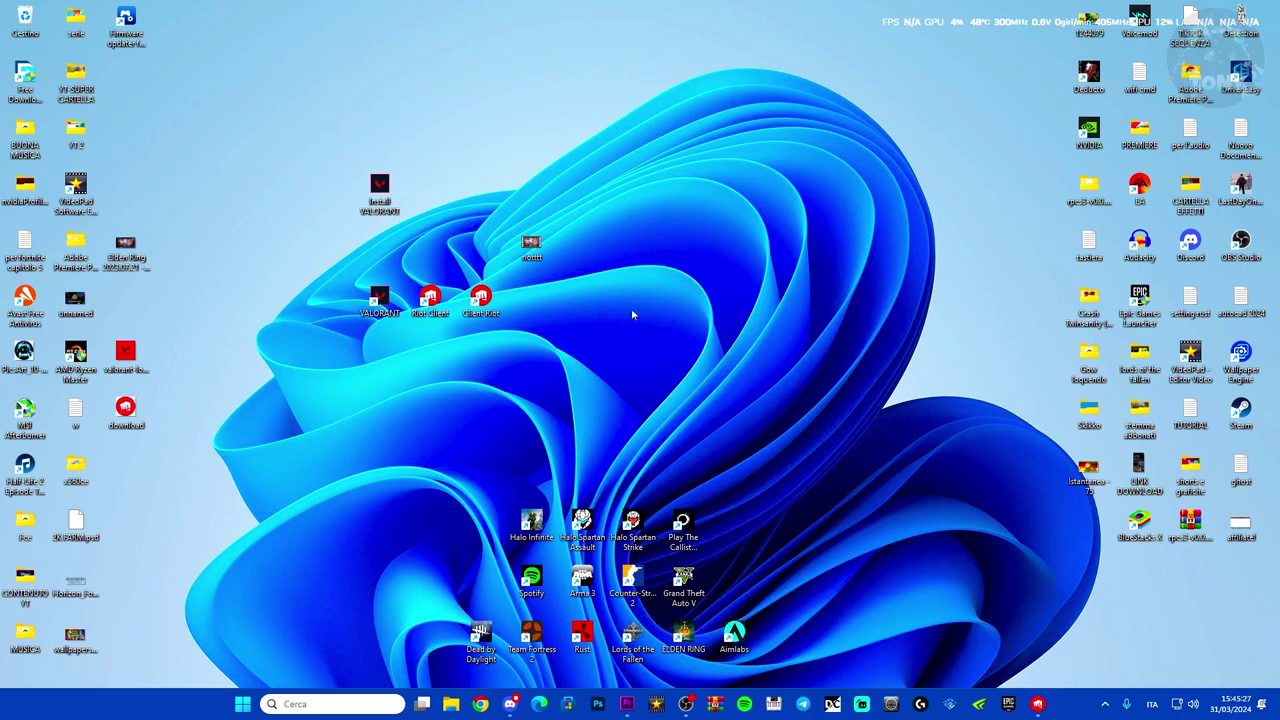
Step: Open Task Manager to review the running processes, including Riot Client, and close it
right_click(242, 703)
click(230, 551)
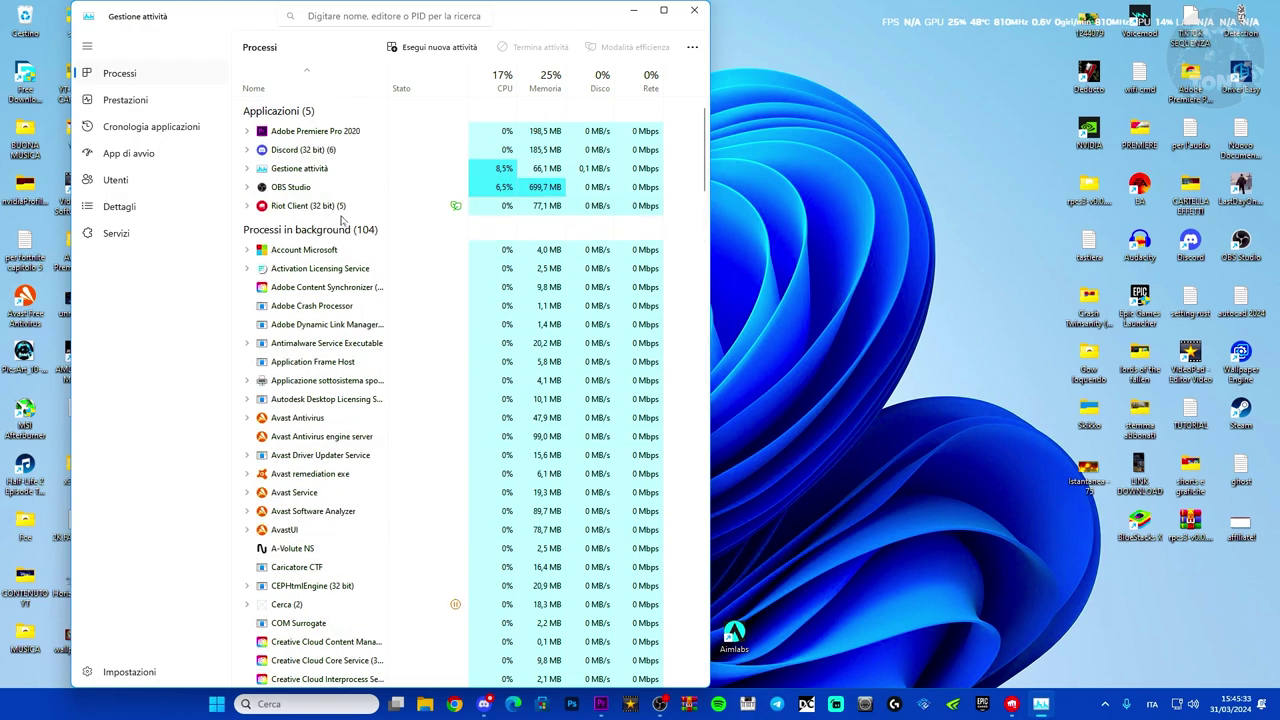
click(703, 12)
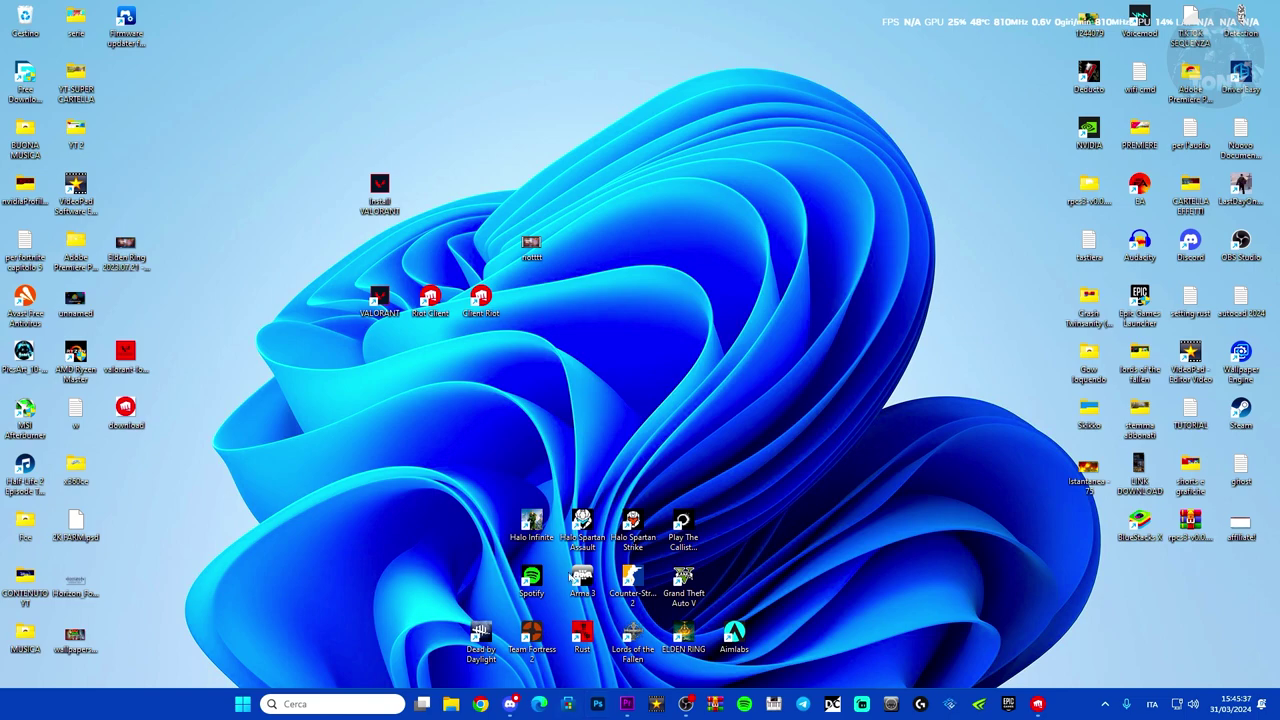